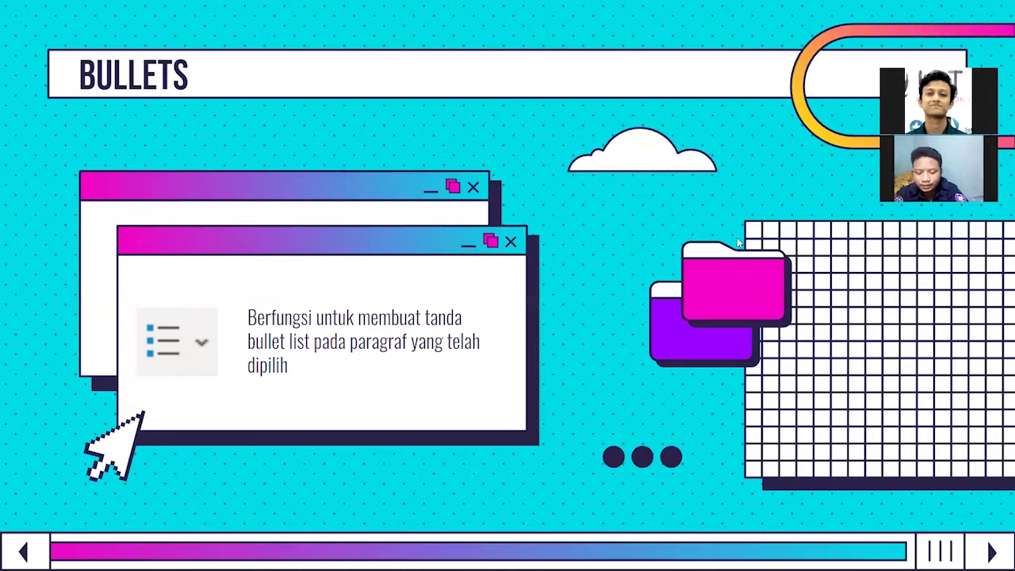
# - Switch to the blank Word document and look over the styles in the bullet library
pyautogui.hotkey('alt', 'Tab')
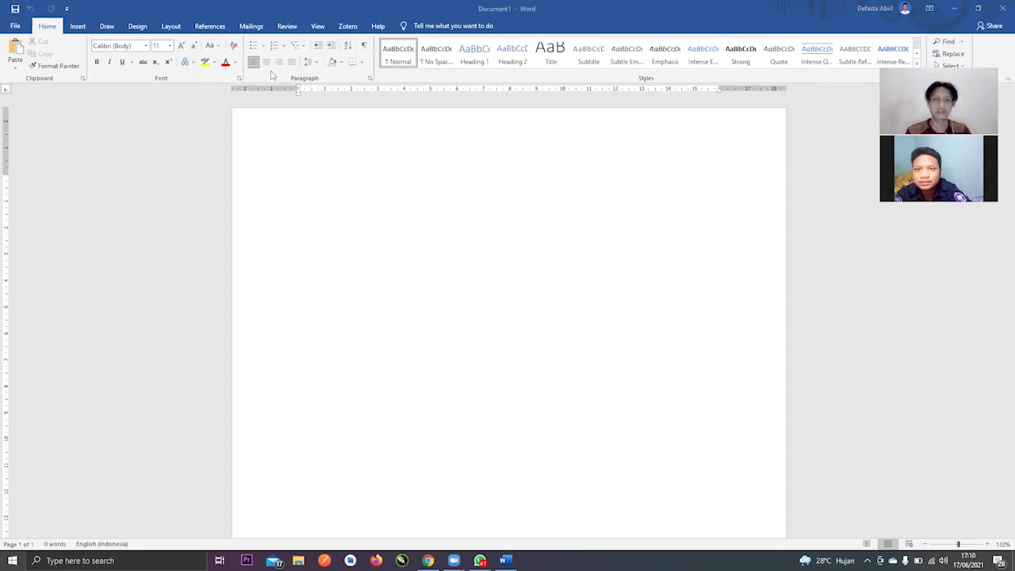
pyautogui.click(272, 75)
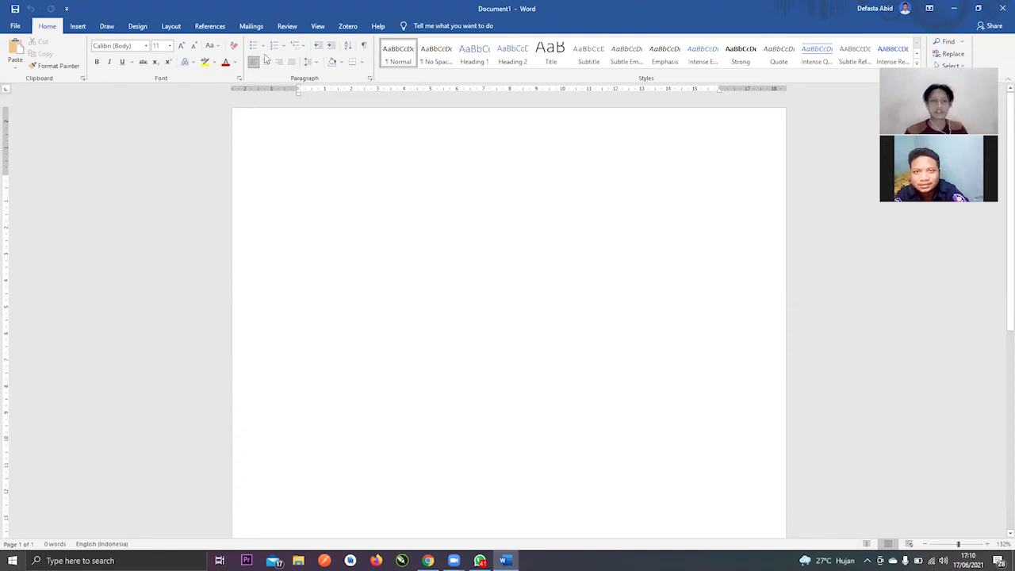
pyautogui.click(265, 48)
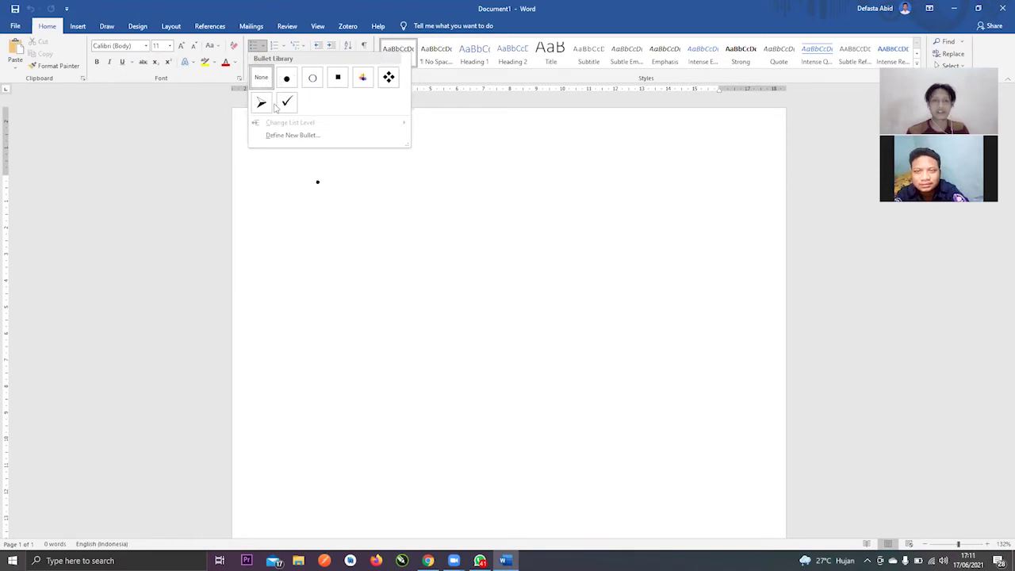
pyautogui.click(324, 180)
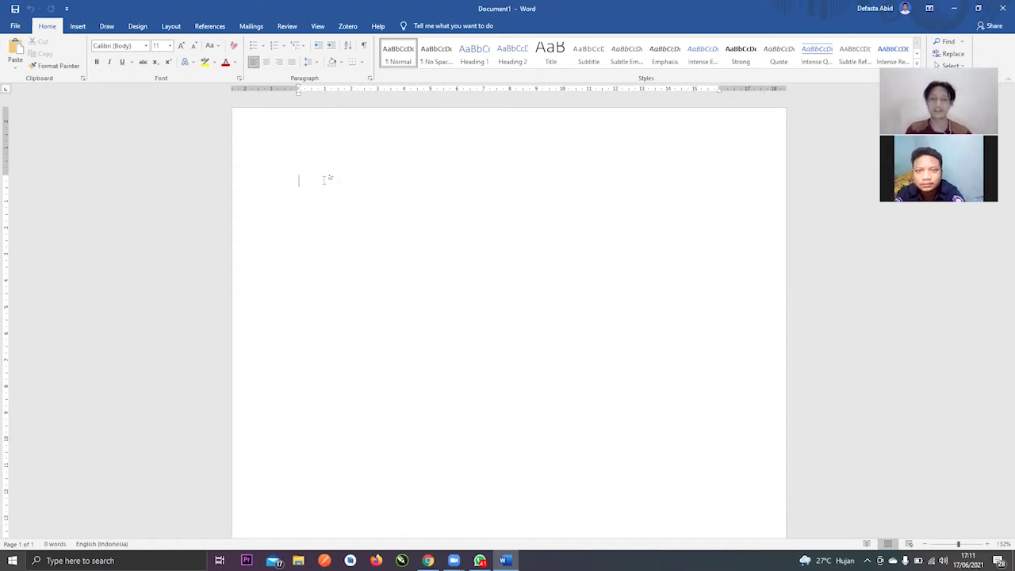
# - Enter four people's first names in the blank document, each on its own line
pyautogui.write('abid')
pyautogui.press('Return')
pyautogui.write('ikram')
pyautogui.press('Return')
pyautogui.write('hanafi')
pyautogui.press('Return')
pyautogui.write('prada')
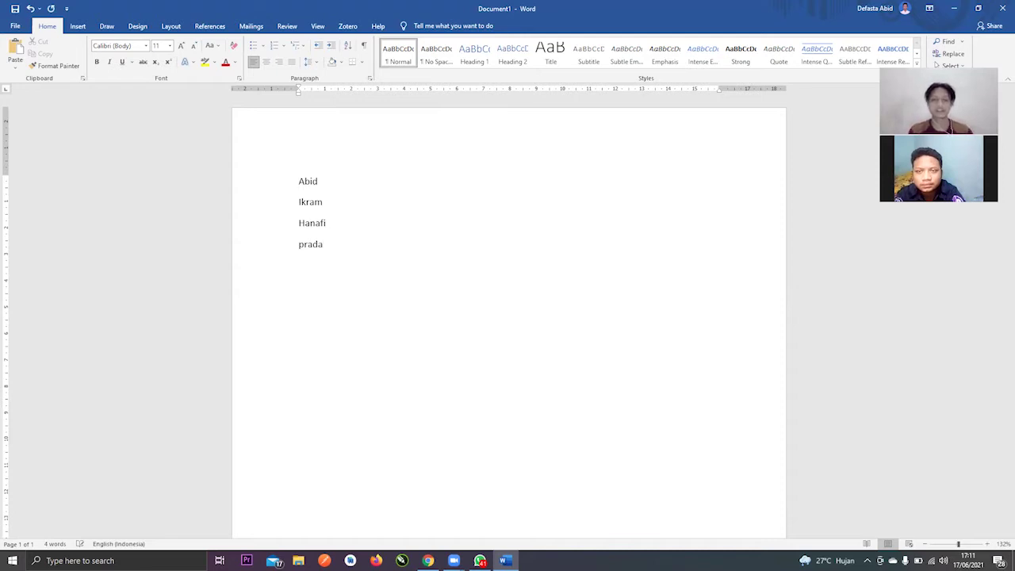
pyautogui.press('Return')
# - Apply a solid round bullet to the first name in the list
pyautogui.click(323, 196)
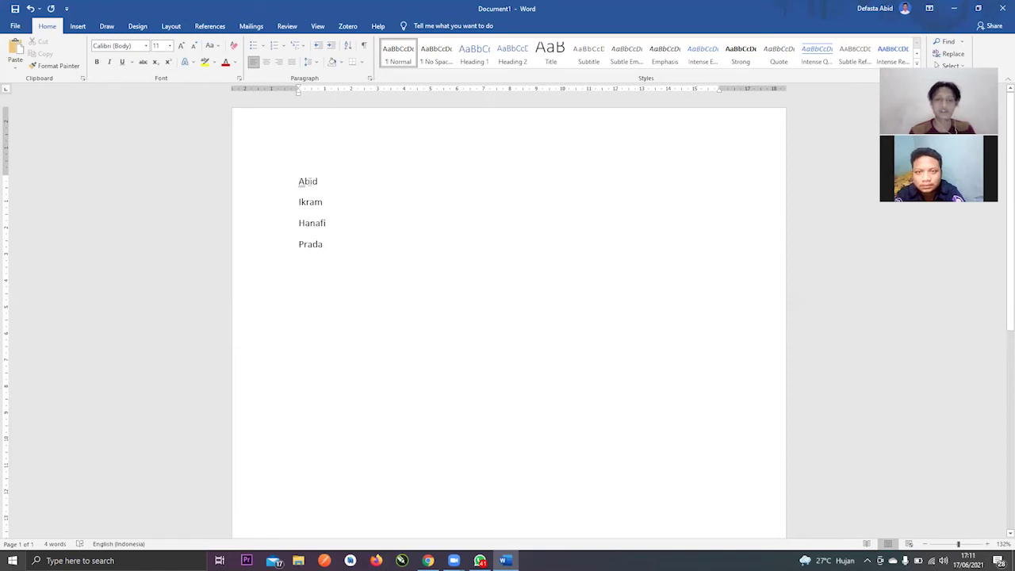
pyautogui.click(265, 49)
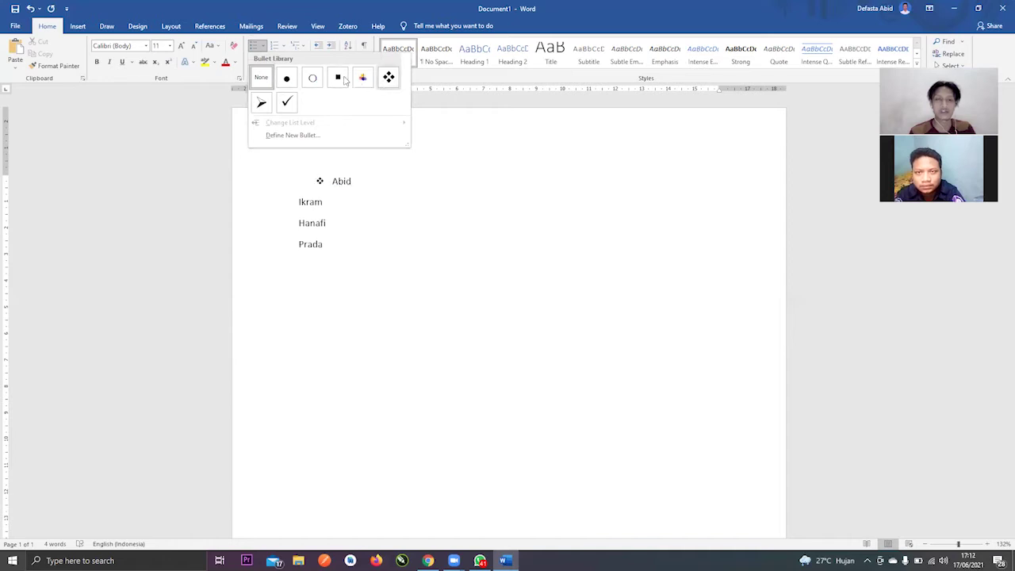
pyautogui.click(287, 86)
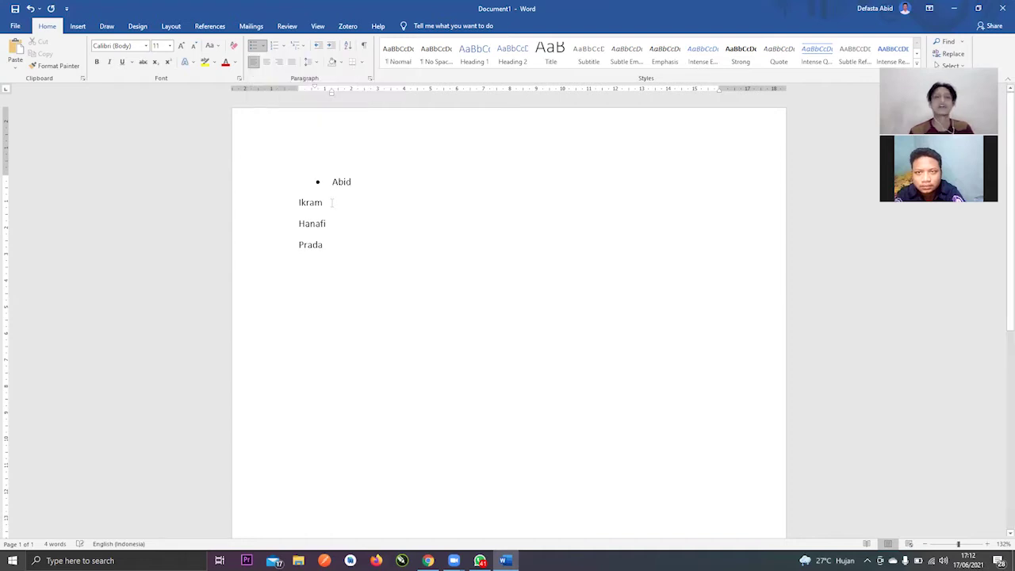
# - Apply the same solid round bullet to the remaining three names
pyautogui.click(300, 203)
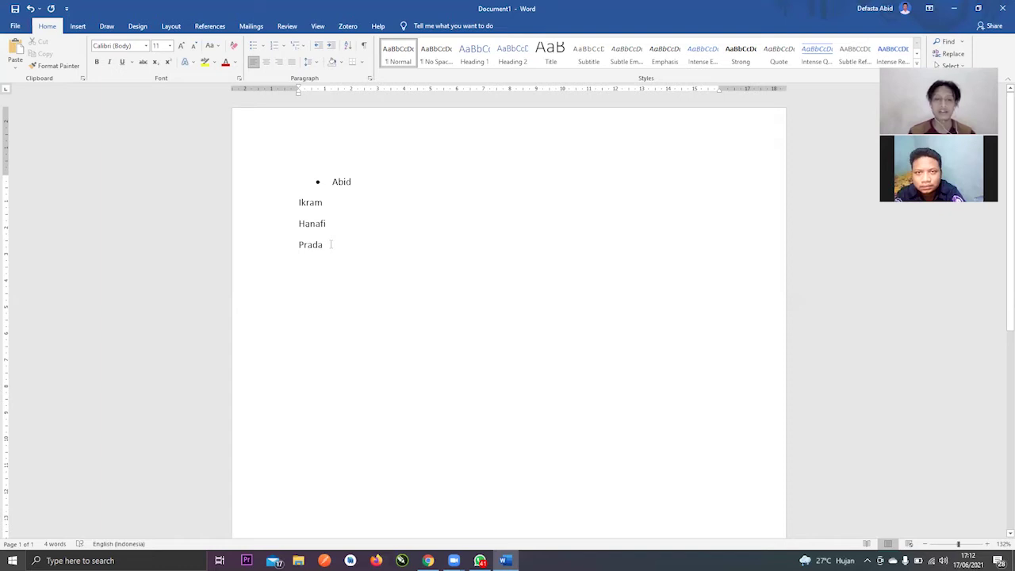
pyautogui.moveTo(313, 235); pyautogui.dragTo(297, 209)
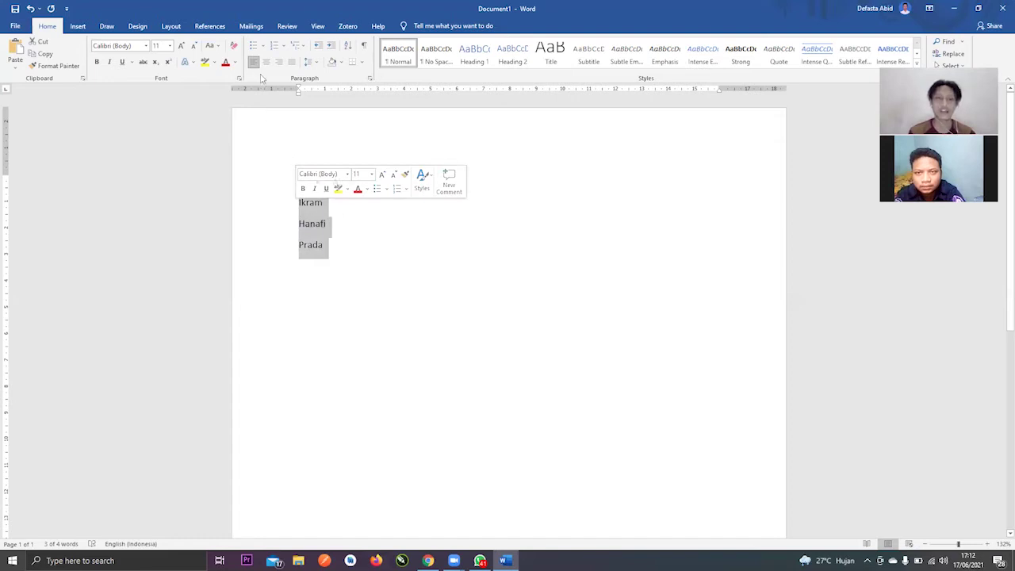
pyautogui.click(261, 45)
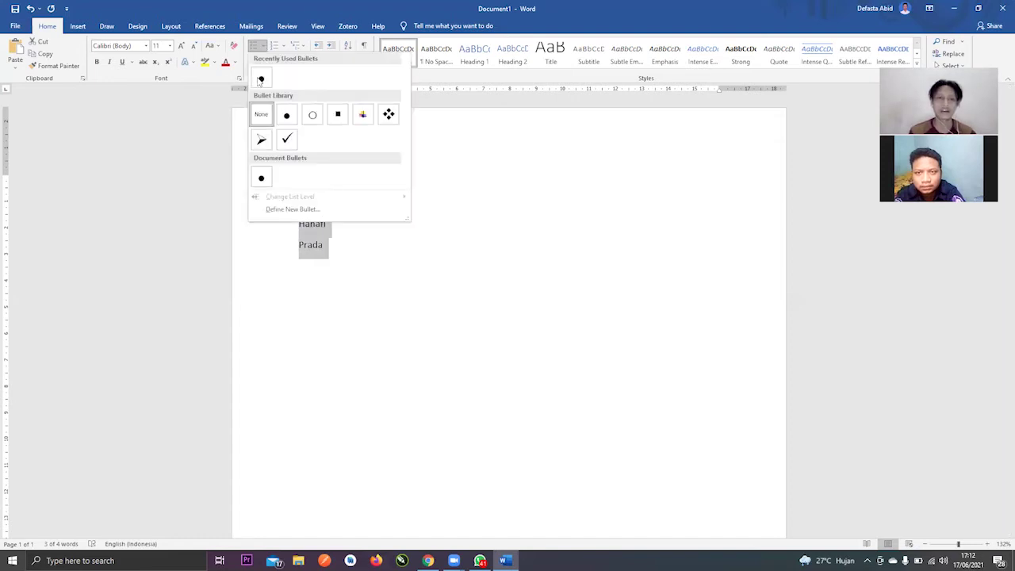
pyautogui.click(397, 174)
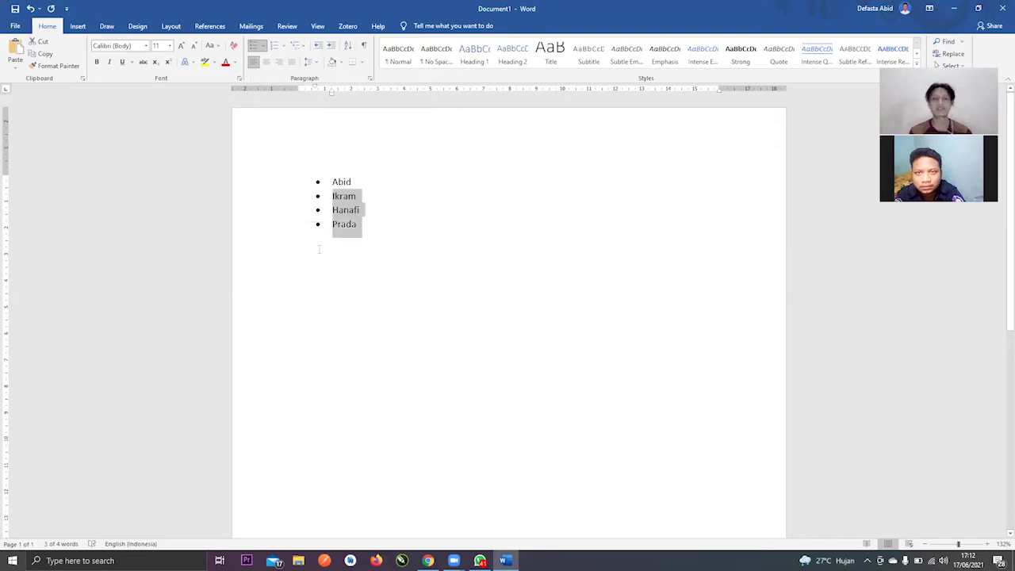
pyautogui.click(373, 172)
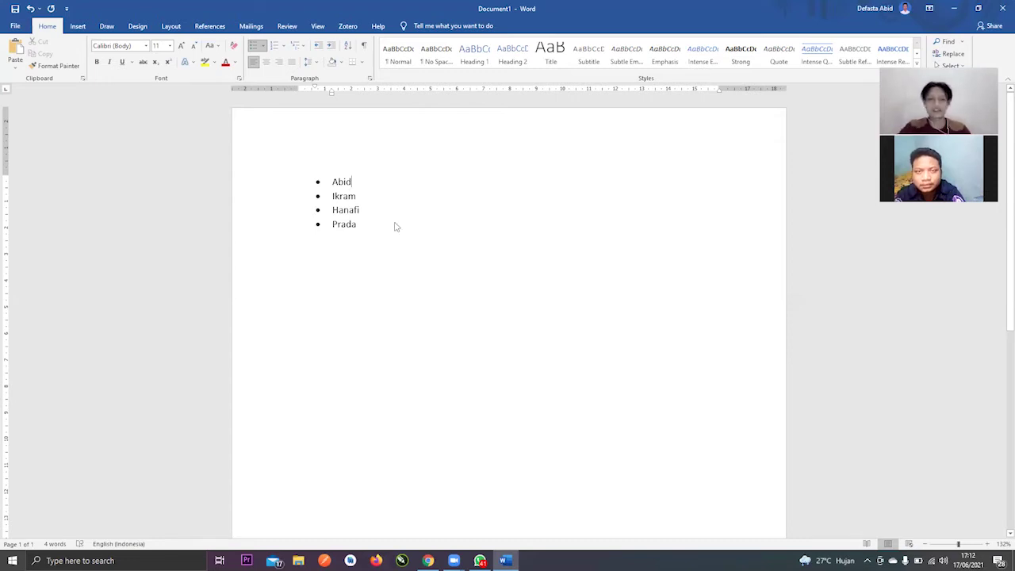
# - Switch to the slideshow and advance from the Bullets slide to the Numbering slide
pyautogui.hotkey('alt', 'Tab')
pyautogui.hotkey('alt', 'Tab')
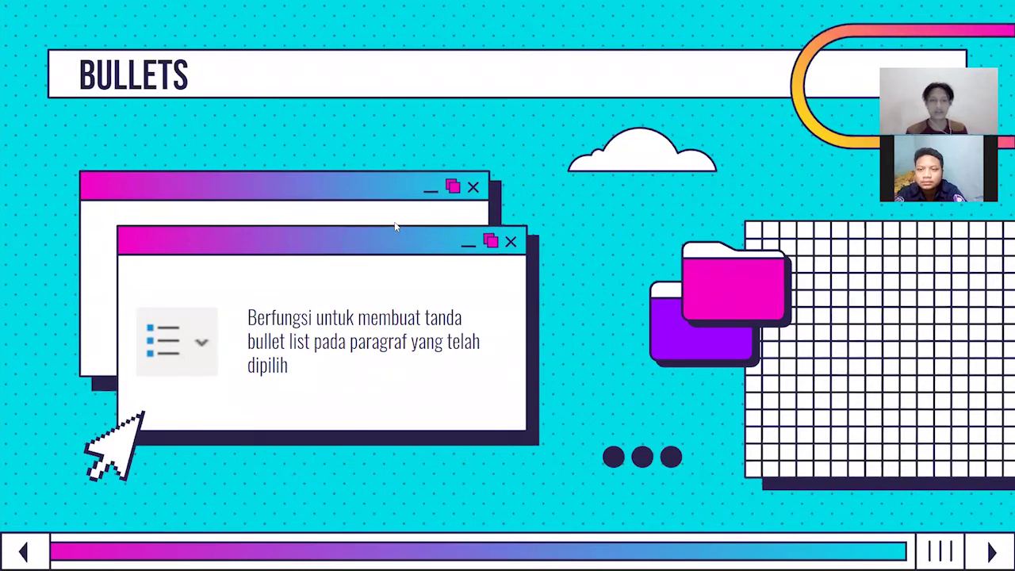
pyautogui.press('Right')
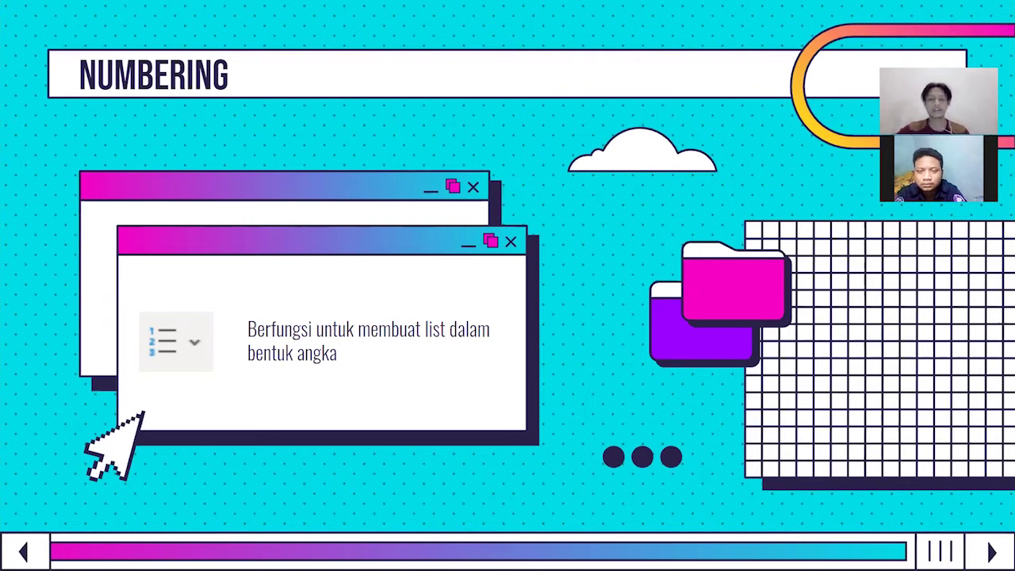
# - Switch to Word and enter Anggur, Apel, Manga and Jambu on separate unbulleted lines below the bulleted names
pyautogui.hotkey('alt', 'Tab')
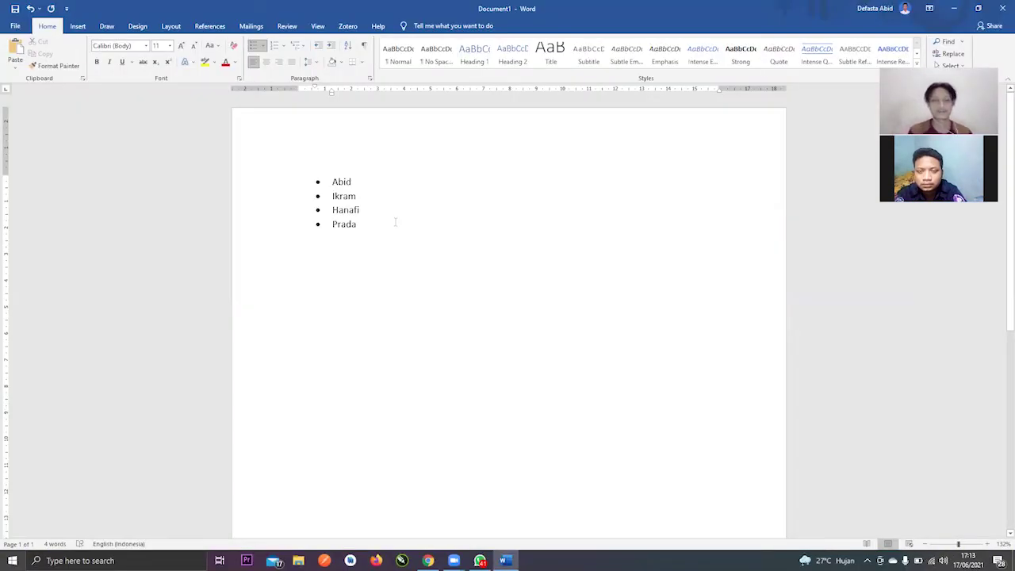
pyautogui.press('Return')
pyautogui.press('Return')
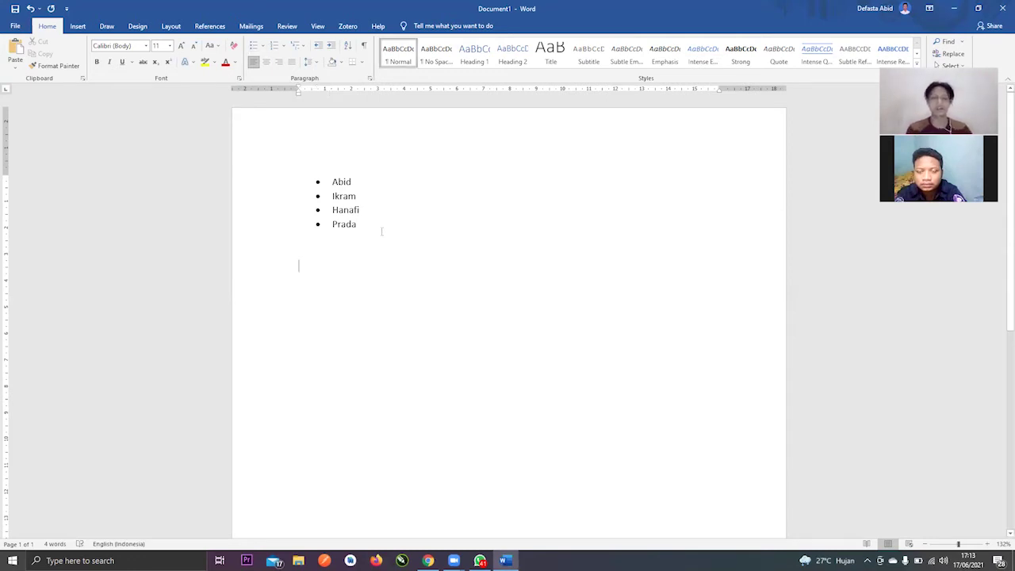
pyautogui.write('anggur')
pyautogui.press('Return')
pyautogui.write('aprl')
pyautogui.press('Return')
pyautogui.write('manga')
pyautogui.press('Return')
pyautogui.write('bu')
pyautogui.press('Return')
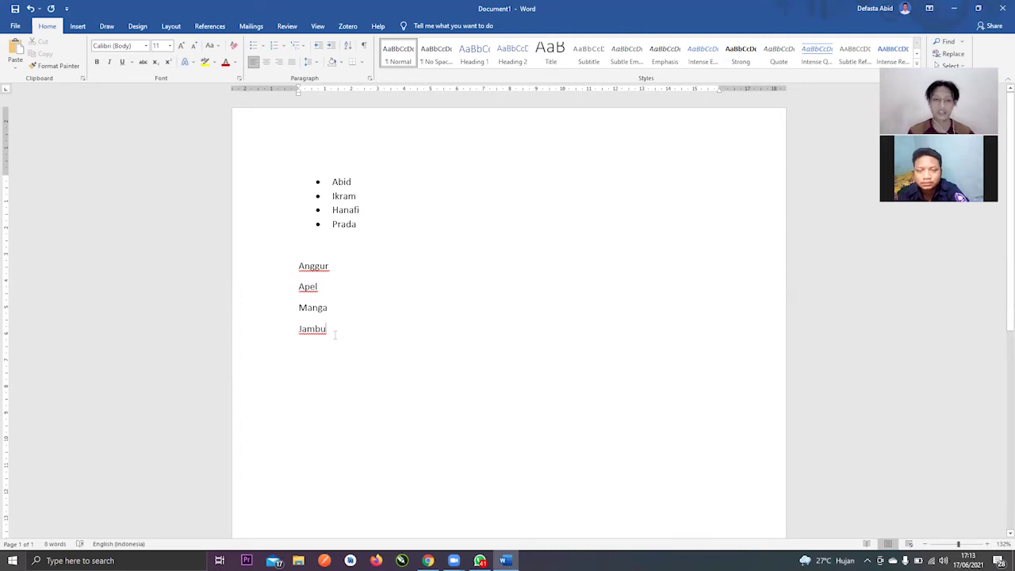
# - Turn the four fruit lines from Anggur to Jambu into a numbered list in the 1., 2., 3. format
pyautogui.moveTo(335, 334); pyautogui.dragTo(295, 269)
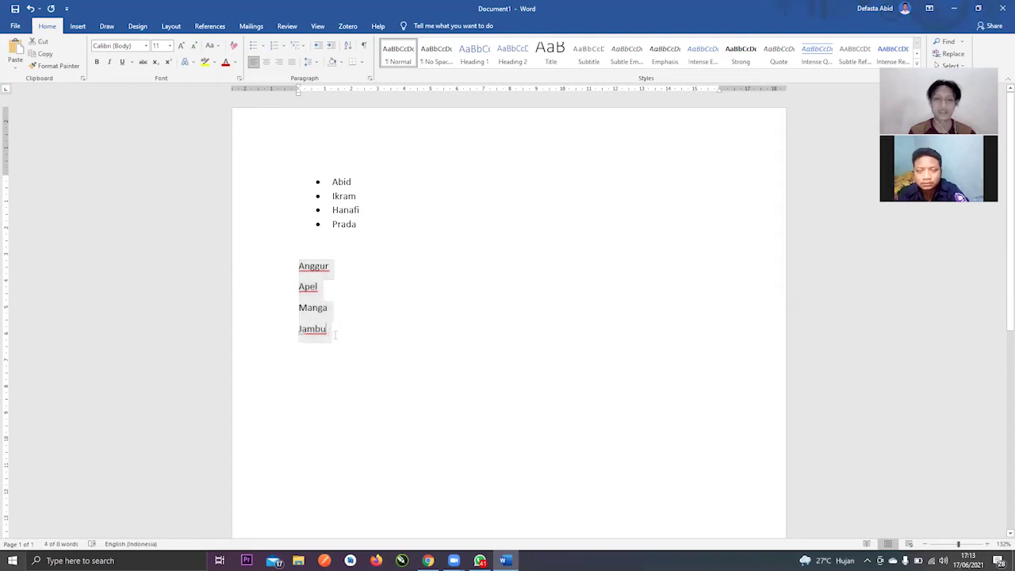
pyautogui.click(336, 334)
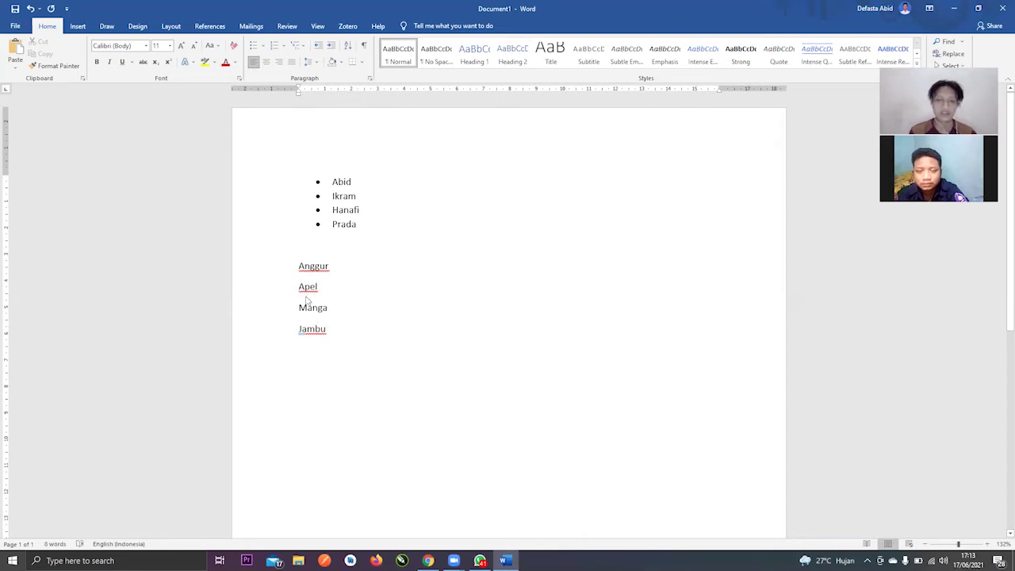
pyautogui.hotkey('ctrl', 'a')
pyautogui.moveTo(303, 286); pyautogui.dragTo(297, 265)
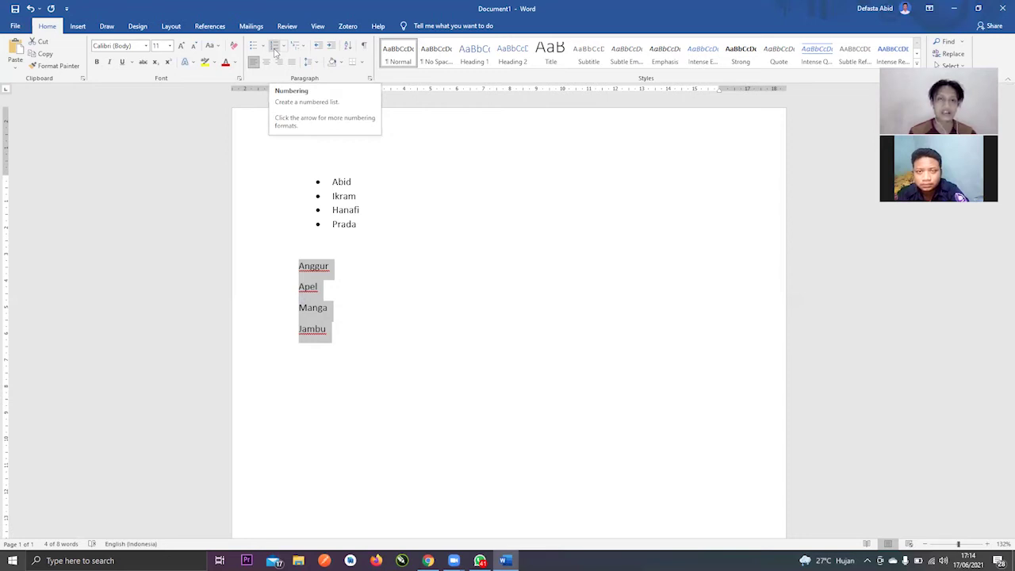
pyautogui.click(275, 47)
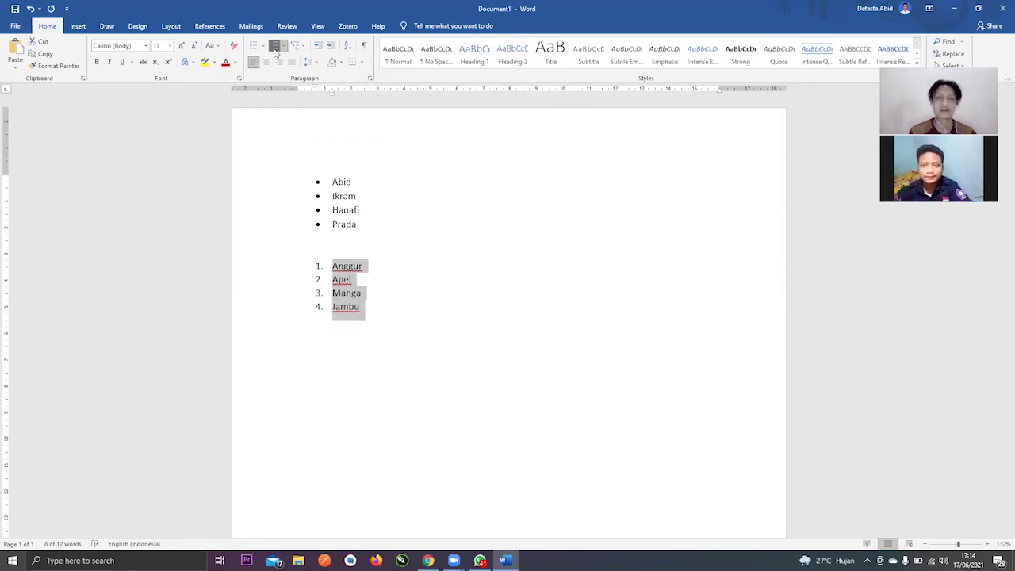
pyautogui.click(360, 268)
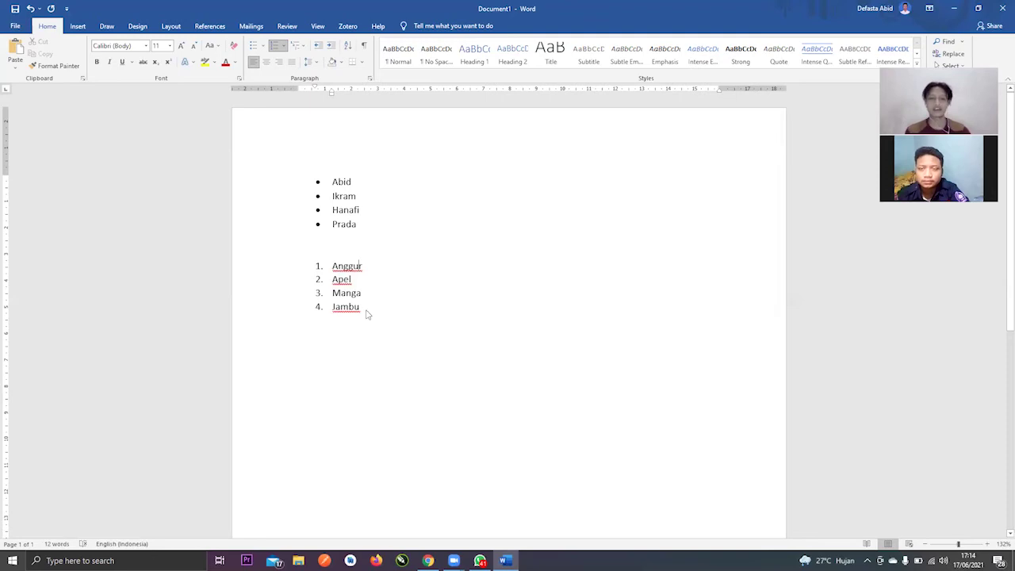
# - Switch to the slideshow to view the Align Left slide and return to the Word document
pyautogui.hotkey('alt', 'Tab')
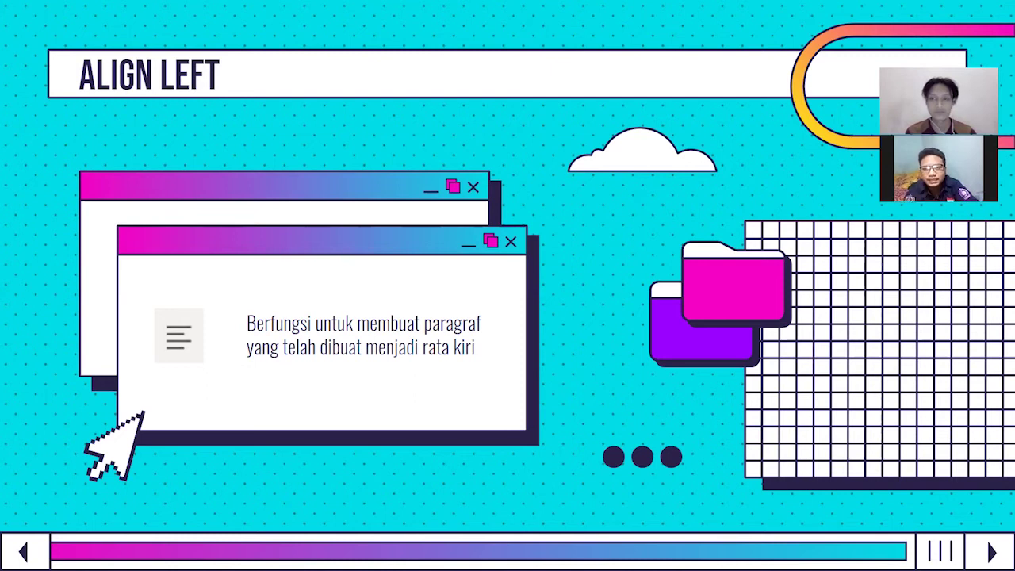
pyautogui.hotkey('alt', 'Tab')
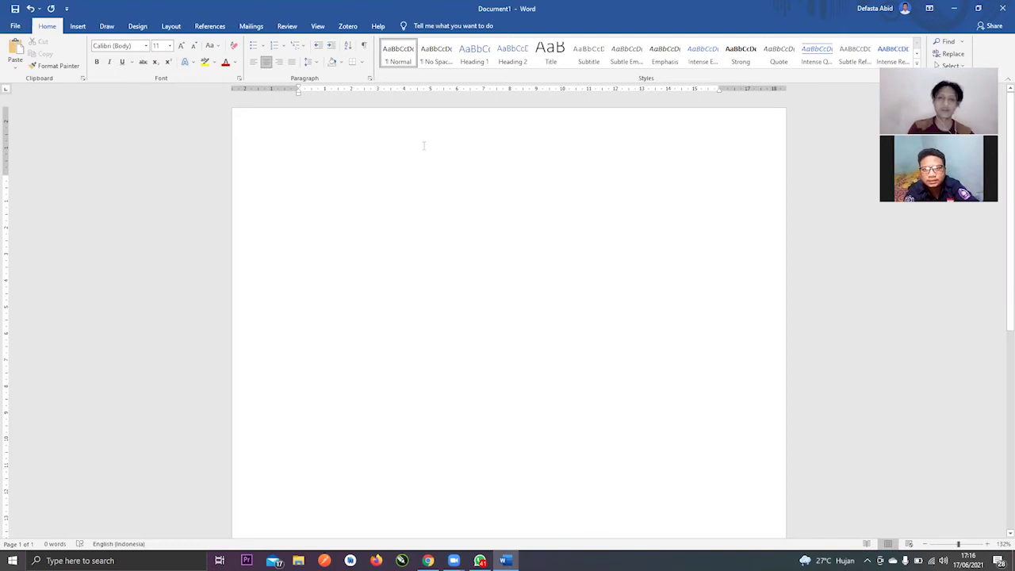
# - Write a centred introduction: "Nama saya" with the person's first name, followed by "Rumah saya di salatiga. Hobi saya membaca buku"
pyautogui.write('nam')
pyautogui.write('a saya')
pyautogui.write(' abid')
pyautogui.write('. ')
pyautogui.write('Rumah s')
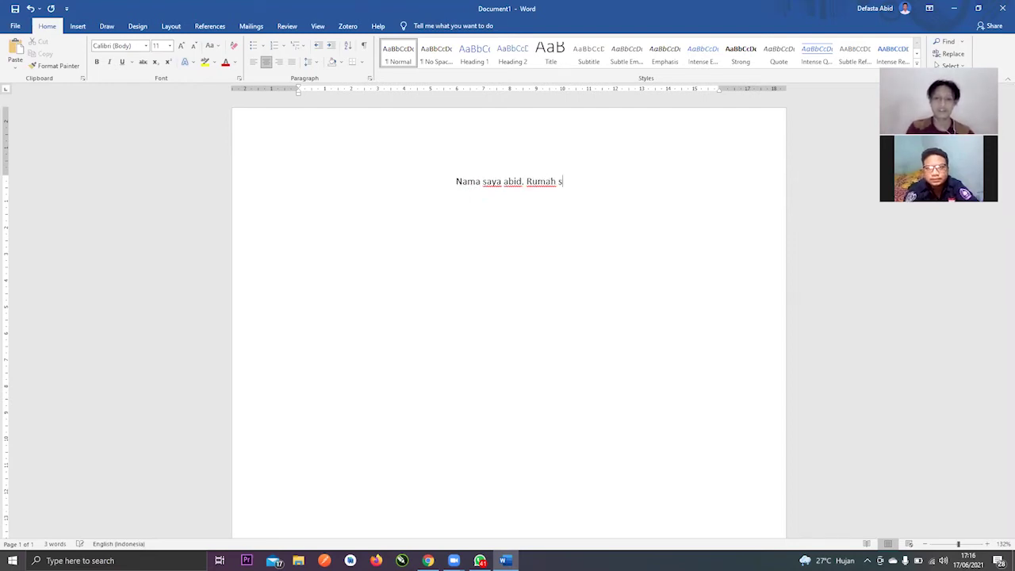
pyautogui.write('aya di salatiga. hobi sa')
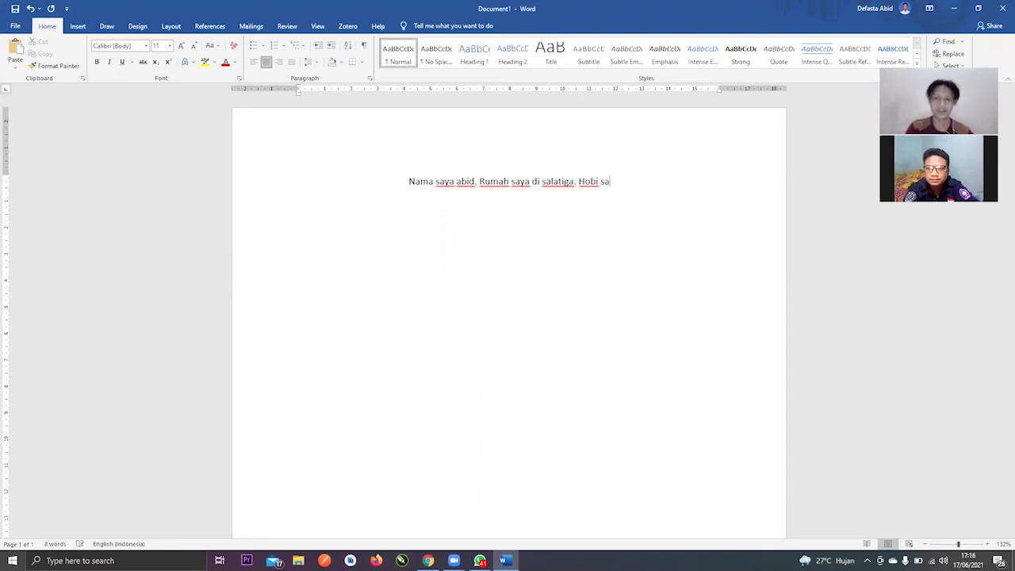
pyautogui.write('ya membaca')
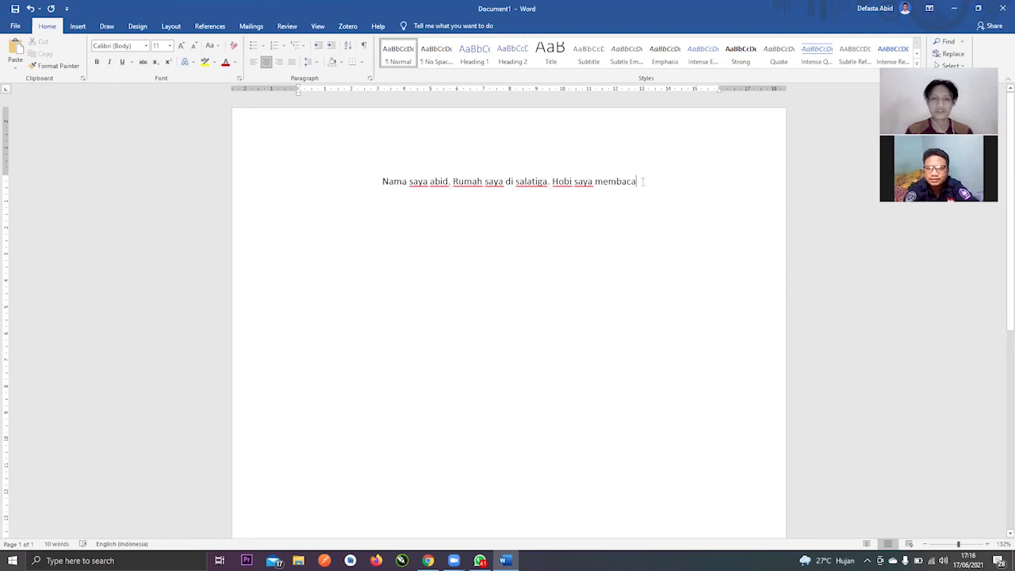
pyautogui.write(' buku')
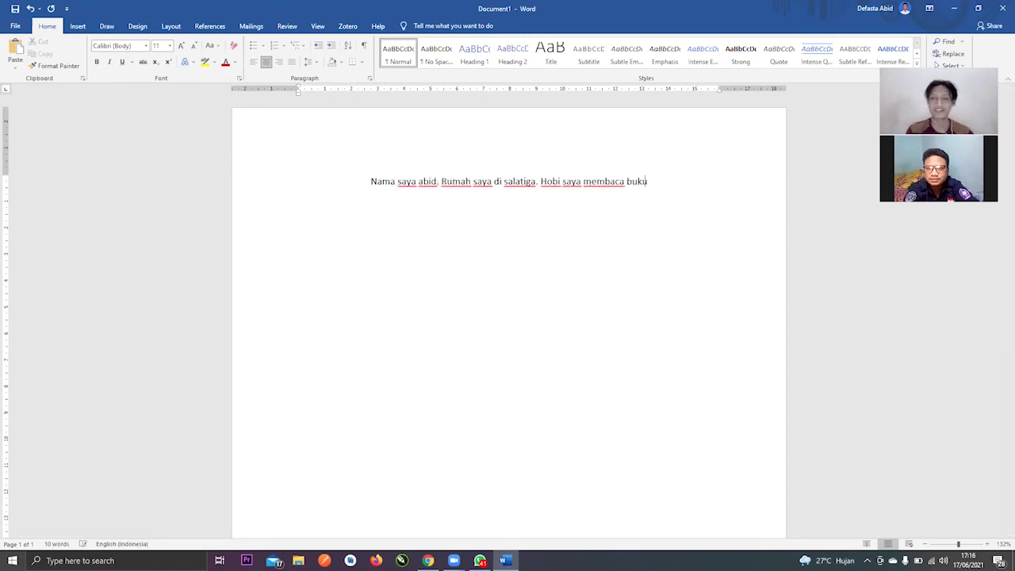
# - Extend the end of the hobby sentence with "dongeng kancil."
pyautogui.write('.')
pyautogui.press('BackSpace')
pyautogui.write('dongeng.')
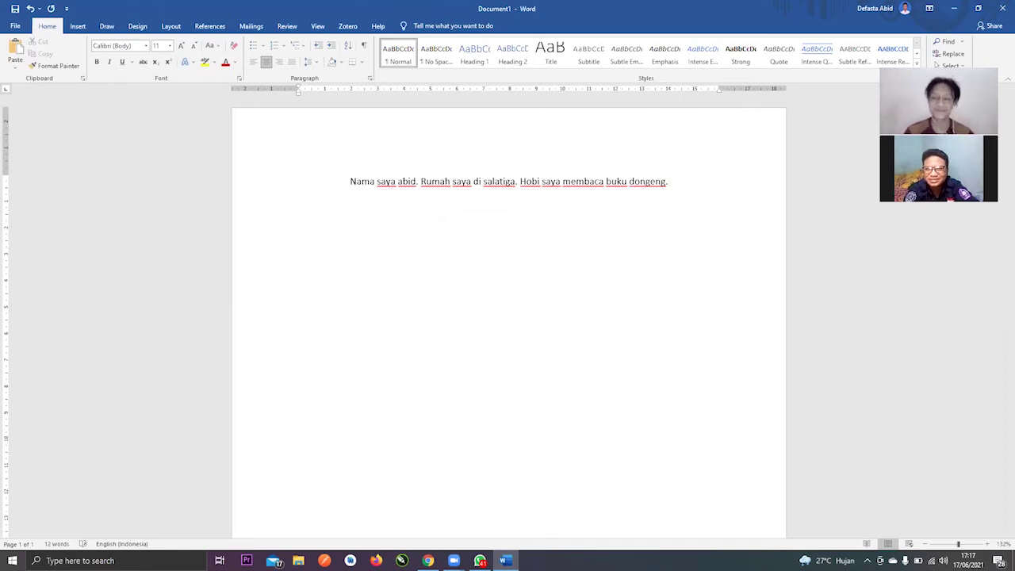
pyautogui.press('BackSpace')
pyautogui.press('BackSpace')
pyautogui.write('kanci')
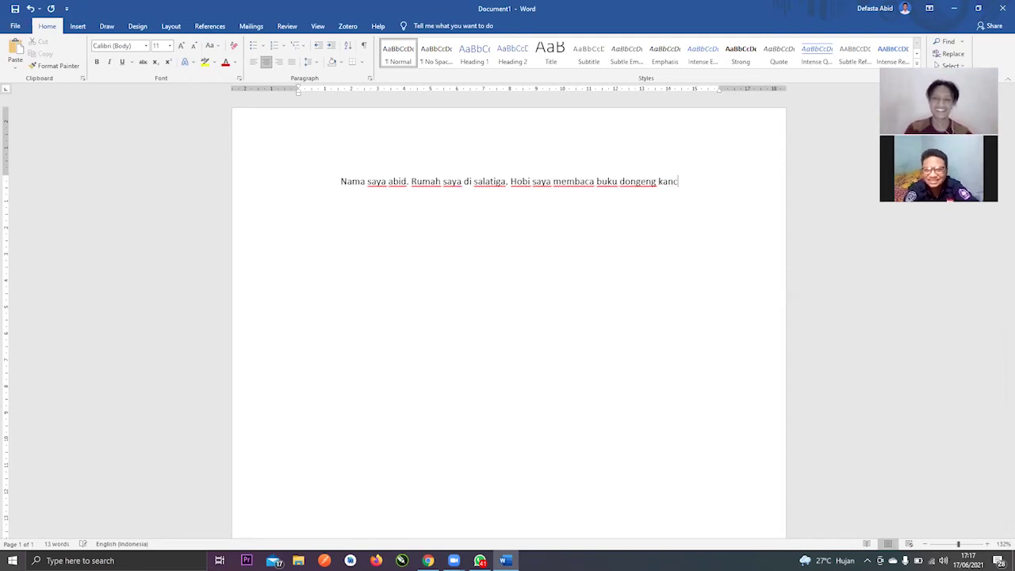
pyautogui.write('l.')
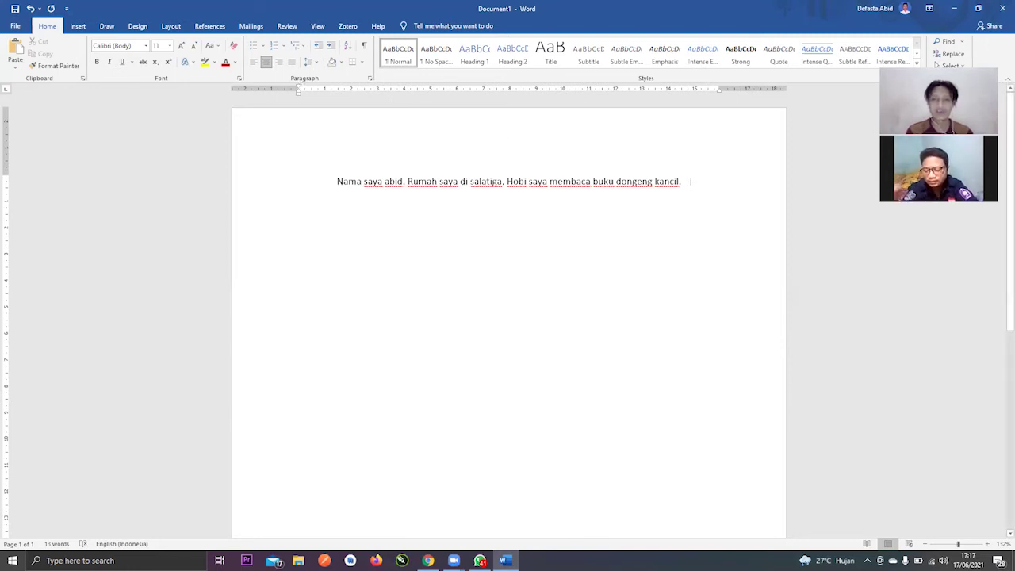
# - Align the whole introduction paragraph to the left
pyautogui.moveTo(691, 182); pyautogui.dragTo(507, 182)
pyautogui.moveTo(416, 191); pyautogui.dragTo(294, 127)
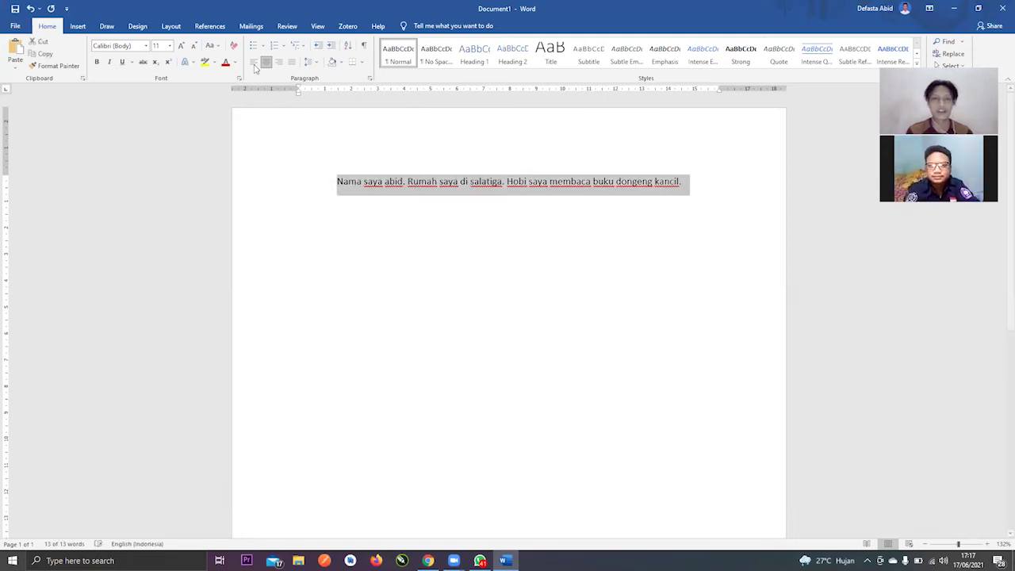
pyautogui.click(253, 65)
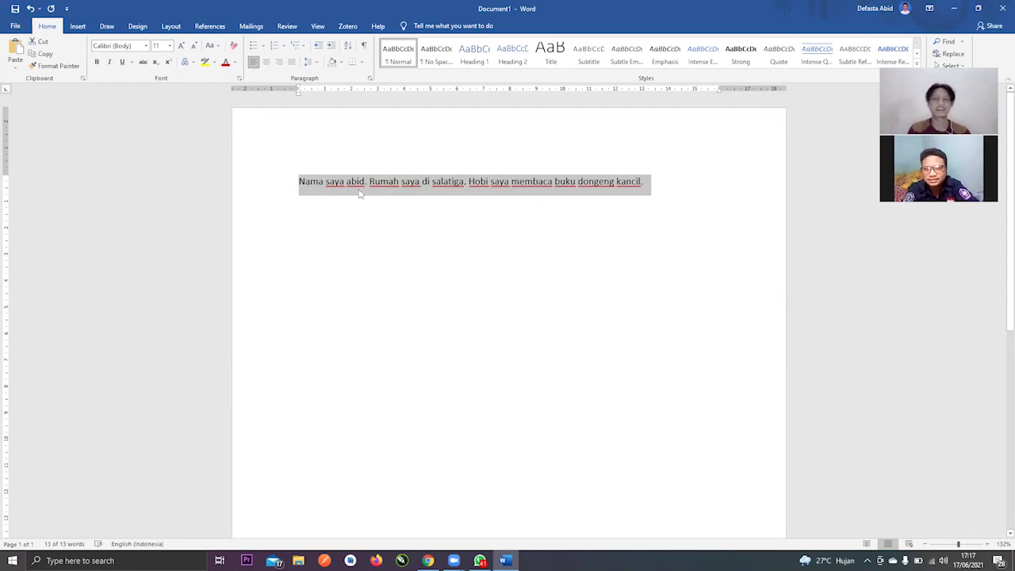
pyautogui.click(299, 180)
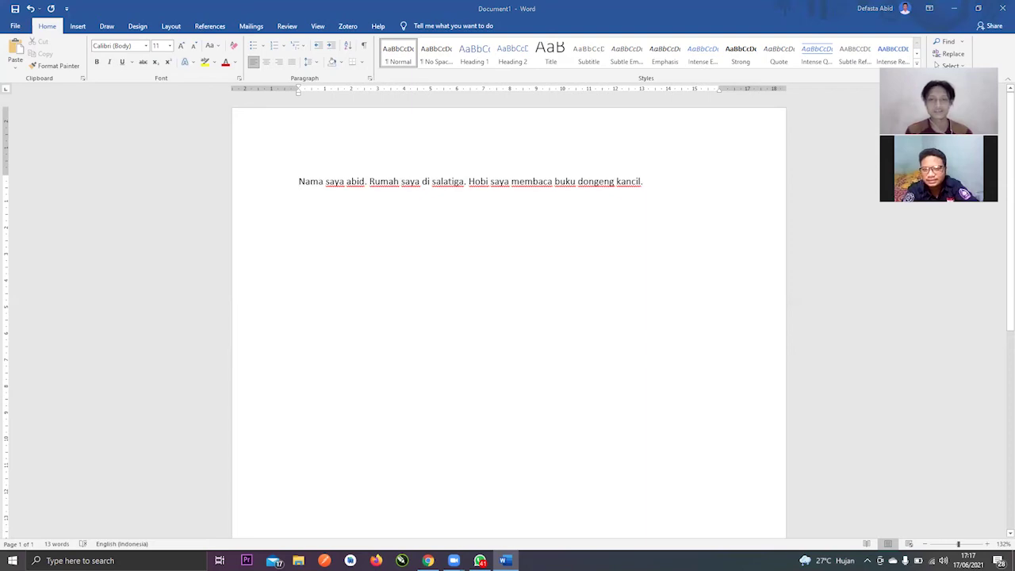
# - Advance the slideshow by one slide, return to the Word document and align the whole introduction paragraph to the right
pyautogui.hotkey('alt', 'Tab')
pyautogui.press('Right')
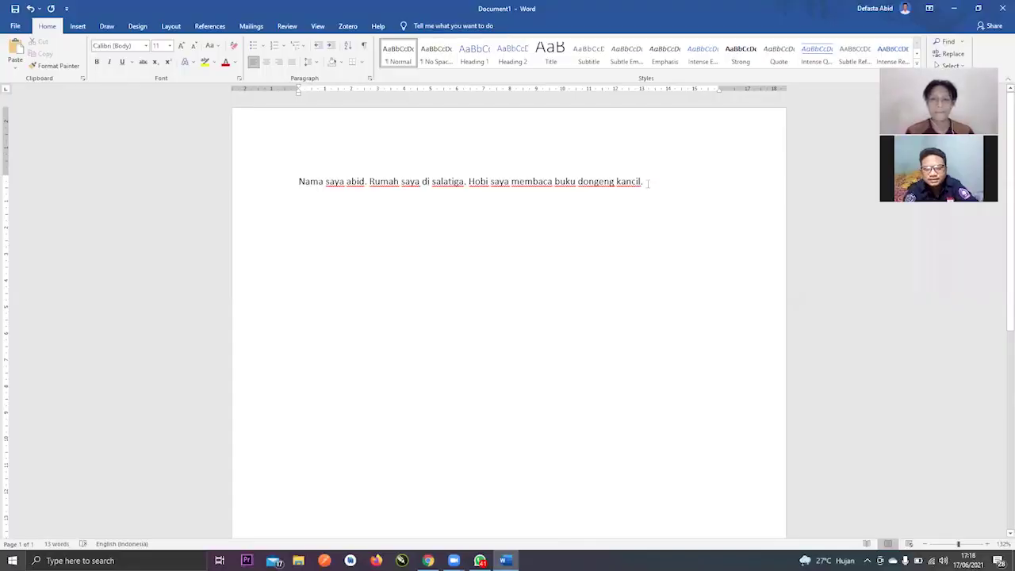
pyautogui.moveTo(645, 184); pyautogui.dragTo(297, 182)
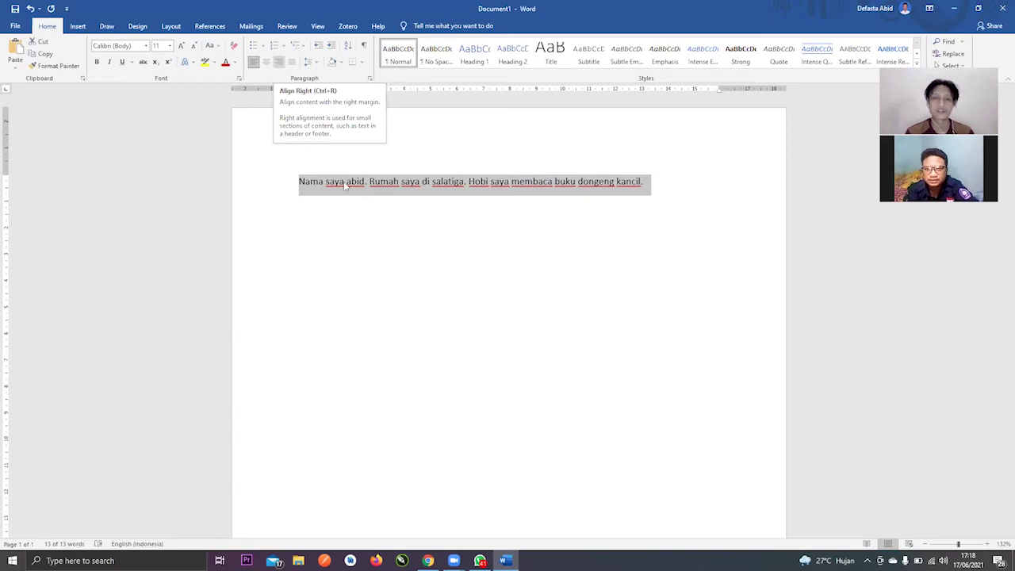
pyautogui.click(280, 65)
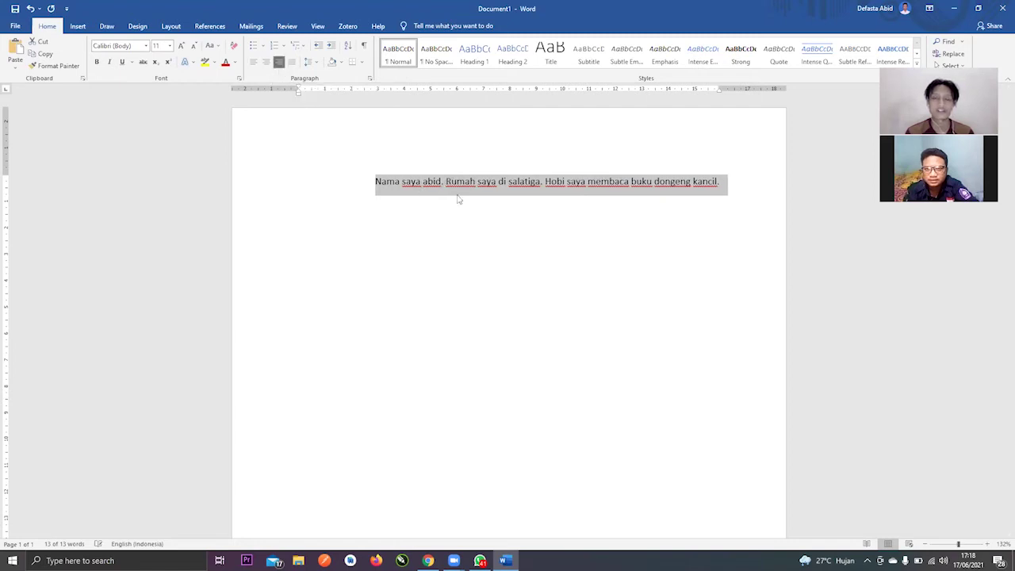
pyautogui.click(723, 184)
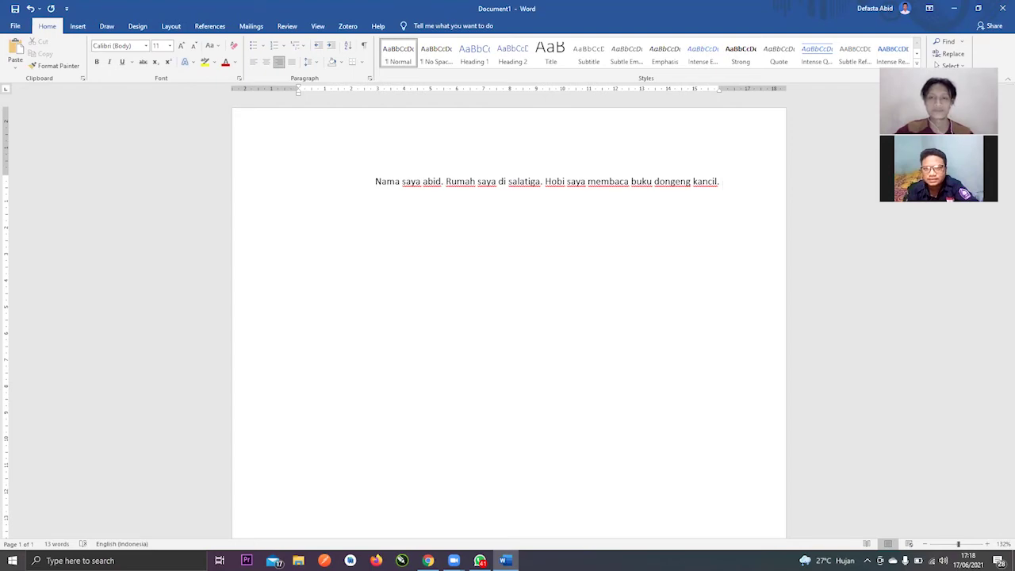
# - Advance the slideshow to the Center slide, return to the Word document and centre the whole introduction paragraph
pyautogui.hotkey('alt', 'Tab')
pyautogui.press('Right')
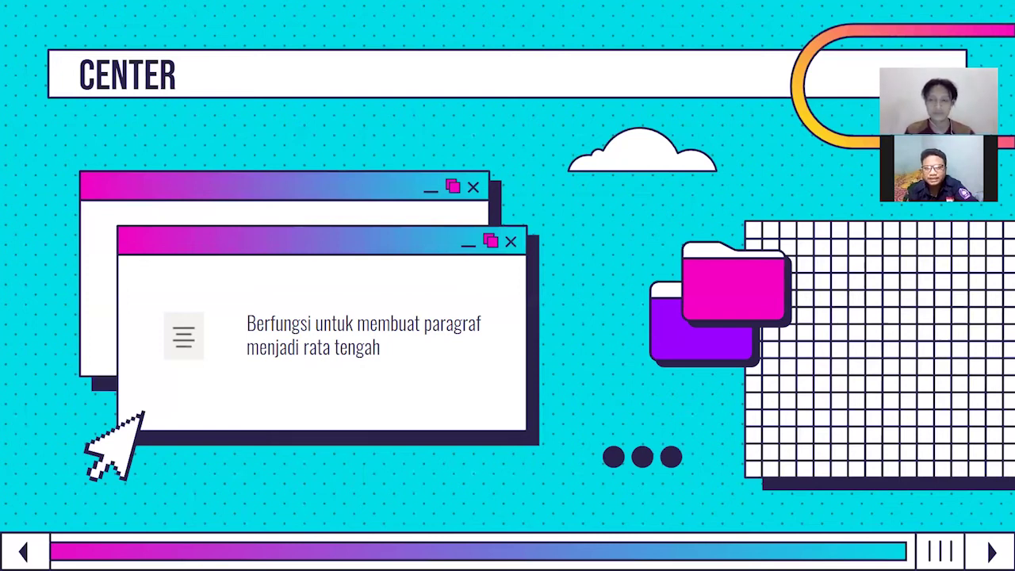
pyautogui.hotkey('alt', 'Tab')
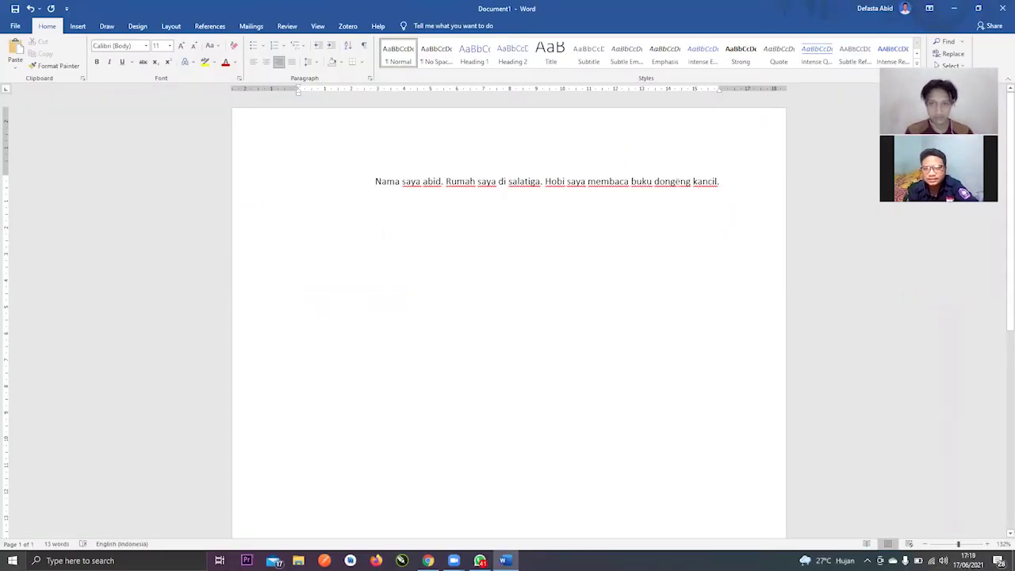
pyautogui.moveTo(725, 181); pyautogui.dragTo(617, 181)
pyautogui.moveTo(515, 178); pyautogui.dragTo(281, 105)
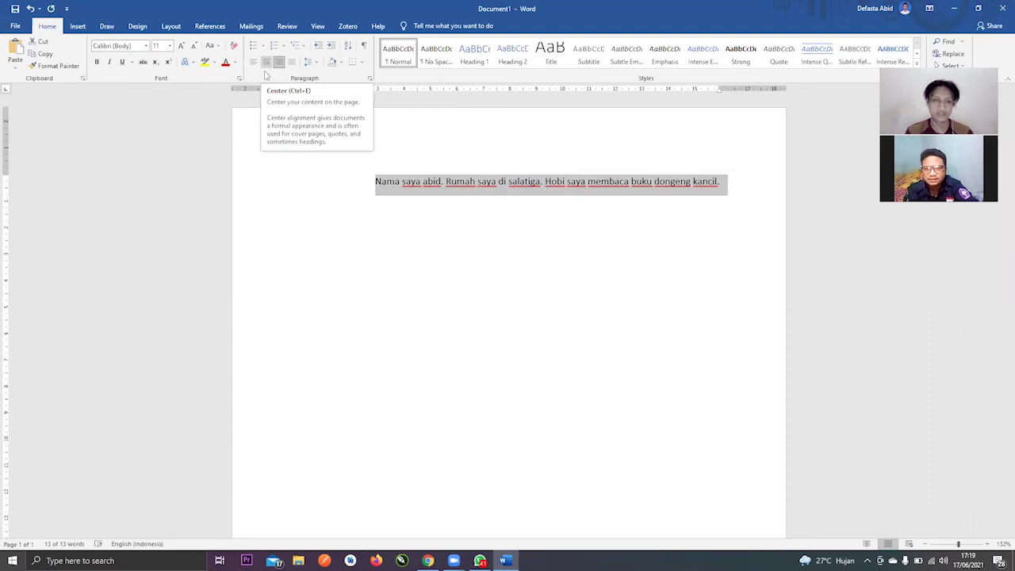
pyautogui.click(266, 65)
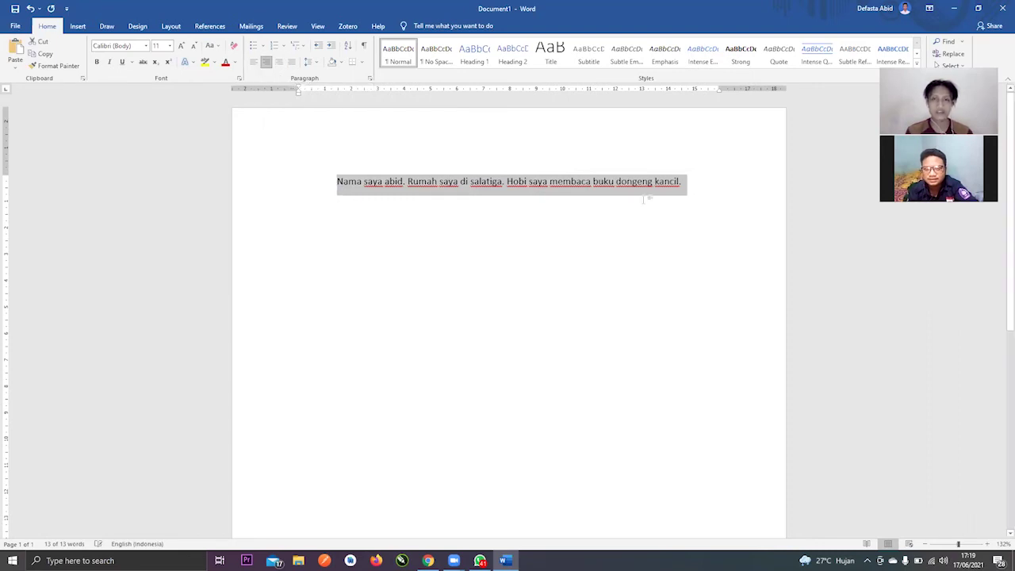
pyautogui.click(688, 184)
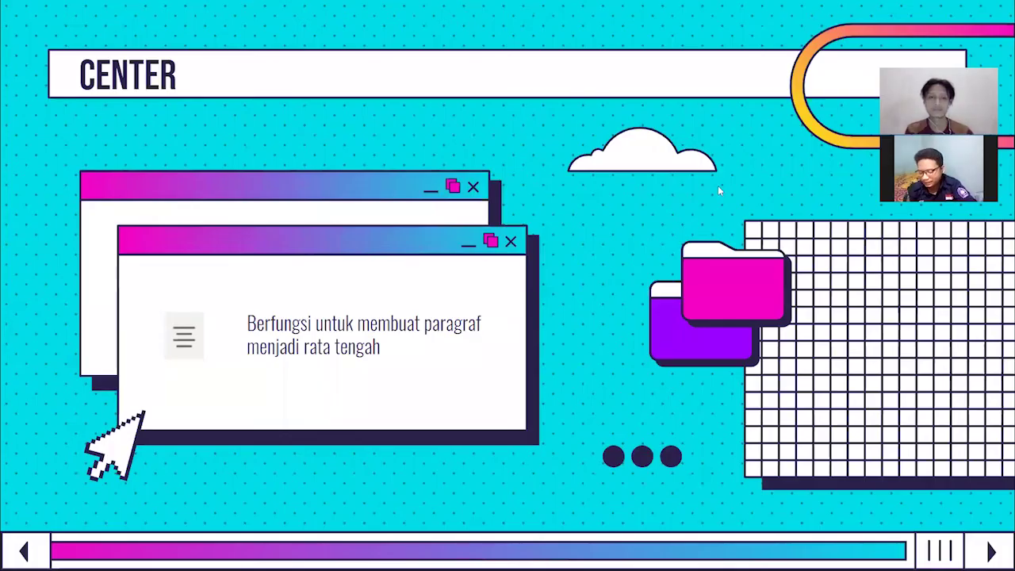
# - Advance the slideshow to the Shading slide, return to the Word document and apply standard yellow shading to the introduction paragraph
pyautogui.press('Right')
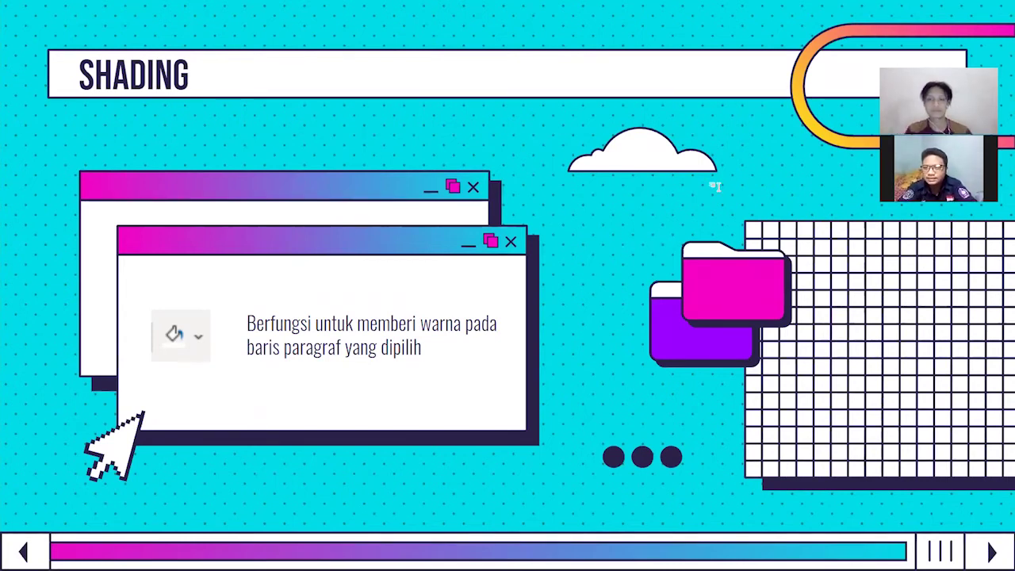
pyautogui.hotkey('alt', 'Tab')
pyautogui.moveTo(702, 182); pyautogui.dragTo(419, 175)
pyautogui.moveTo(357, 181); pyautogui.dragTo(331, 185)
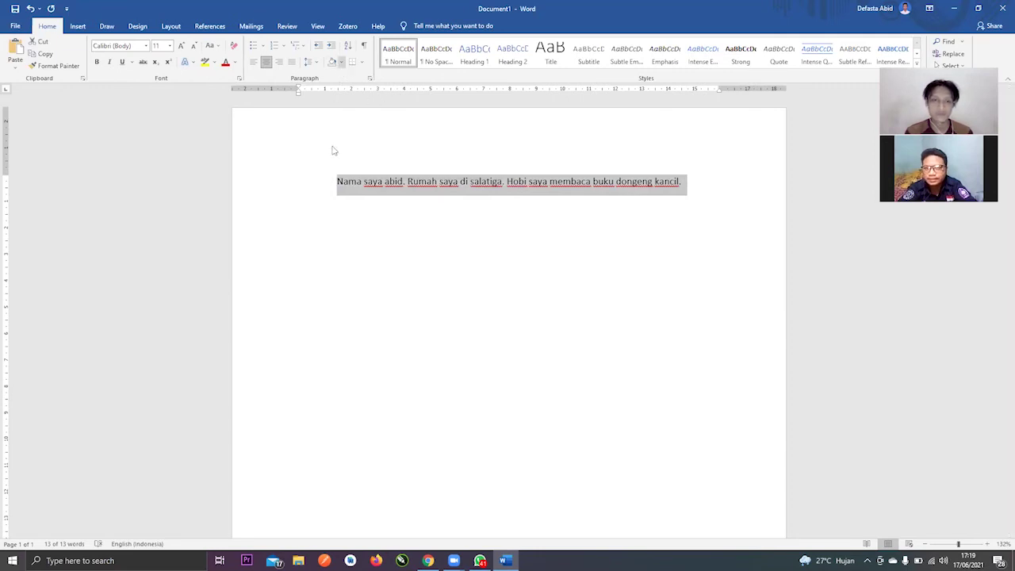
pyautogui.click(333, 65)
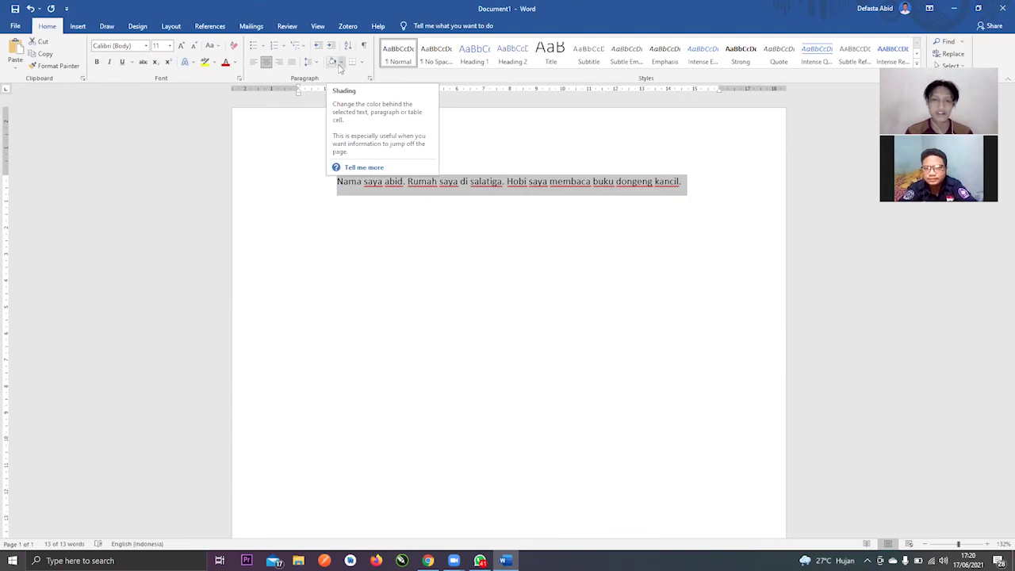
pyautogui.click(340, 64)
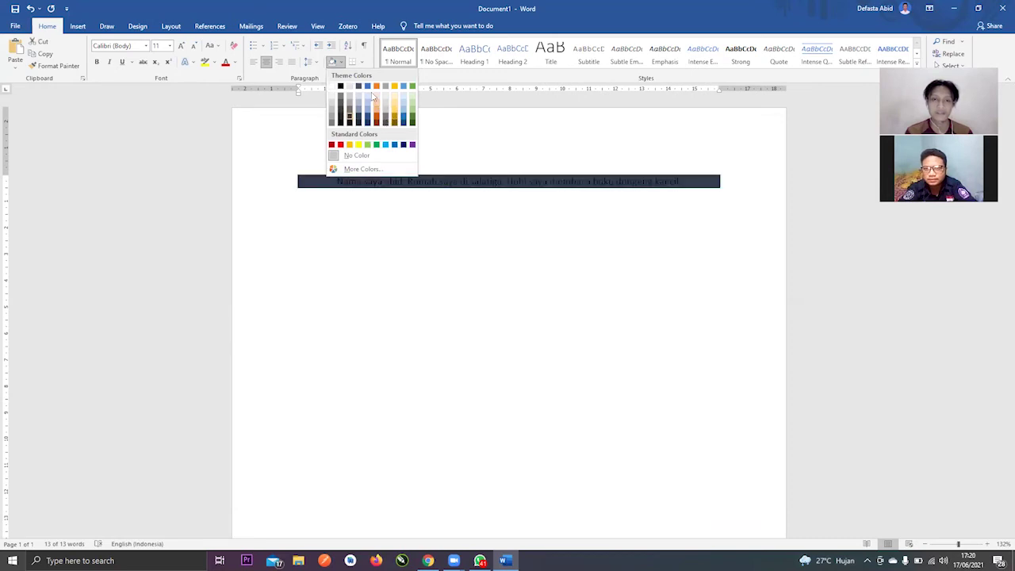
pyautogui.click(359, 148)
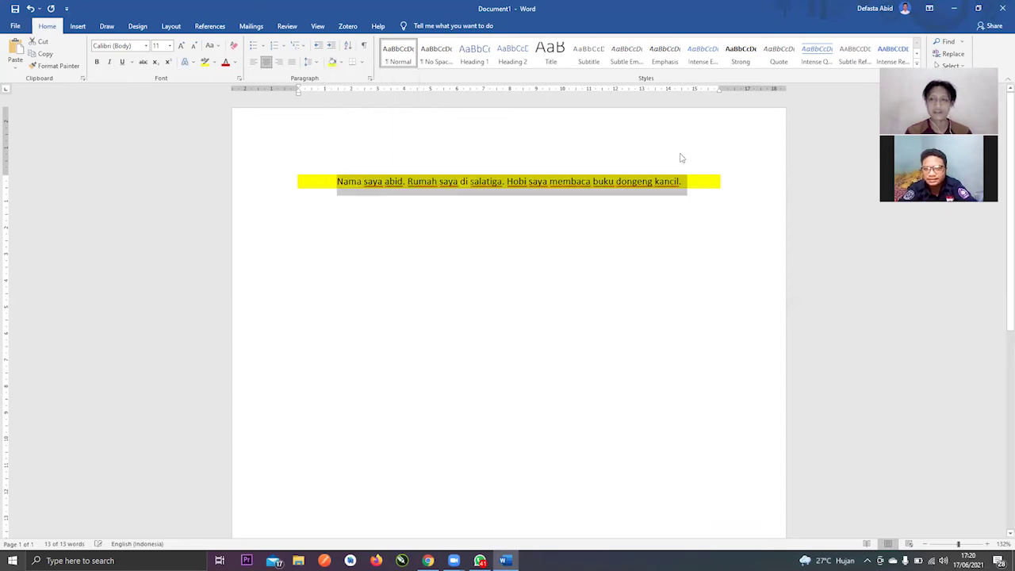
pyautogui.click(689, 187)
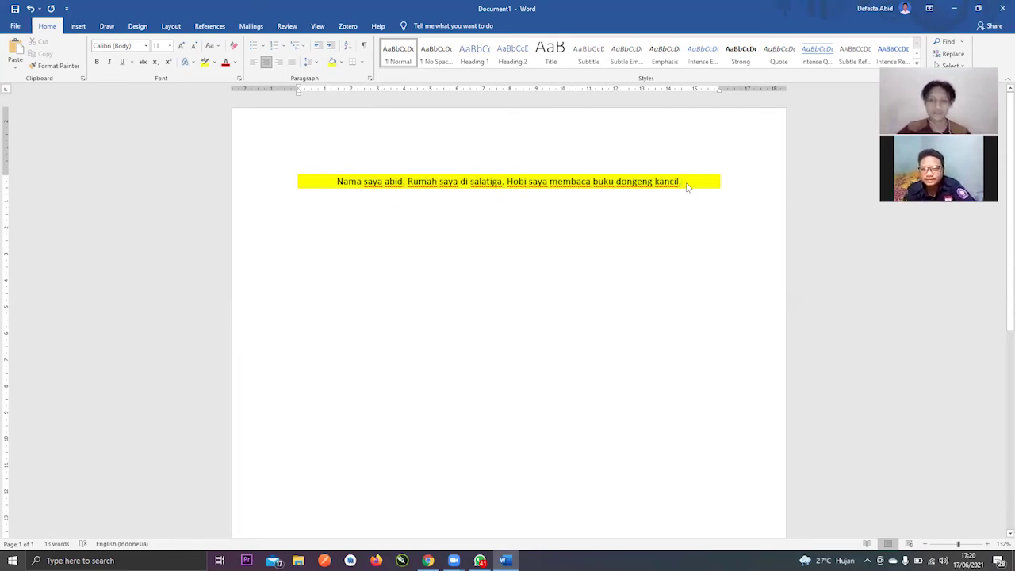
# - Advance the slideshow to the Borders slide, return to the Word document and put a border around the introduction text
pyautogui.hotkey('alt', 'Tab')
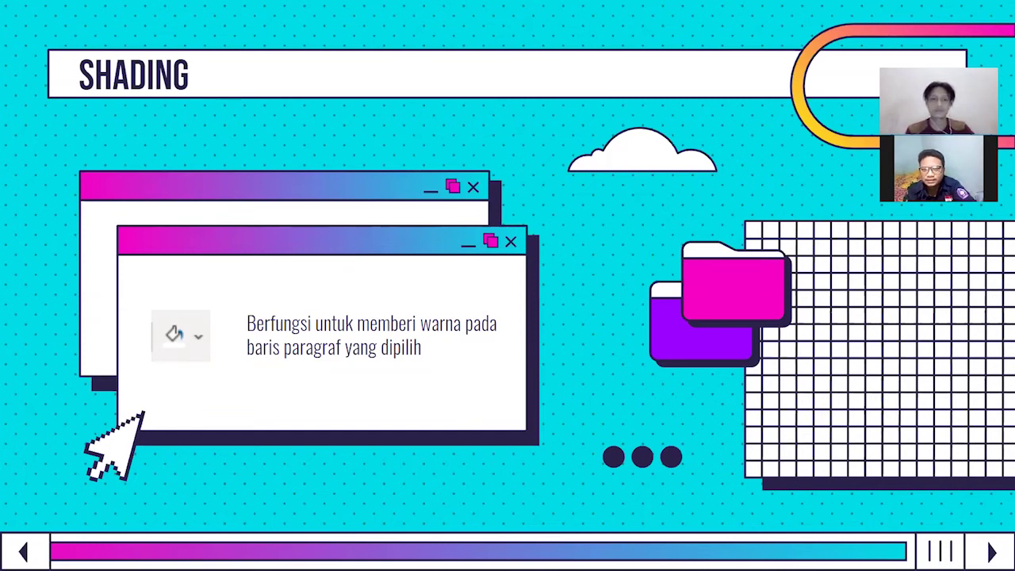
pyautogui.press('Right')
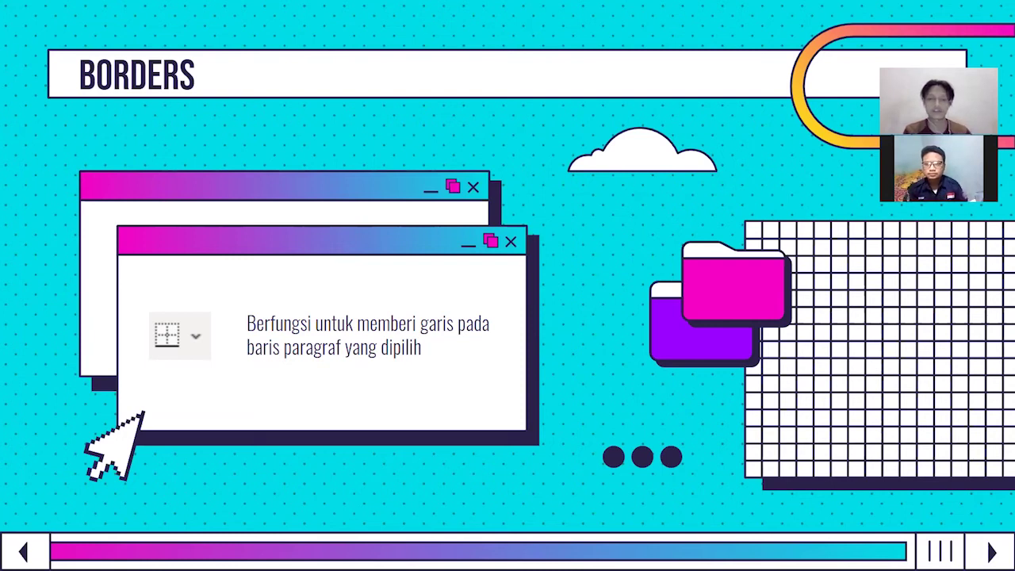
pyautogui.hotkey('alt', 'Tab')
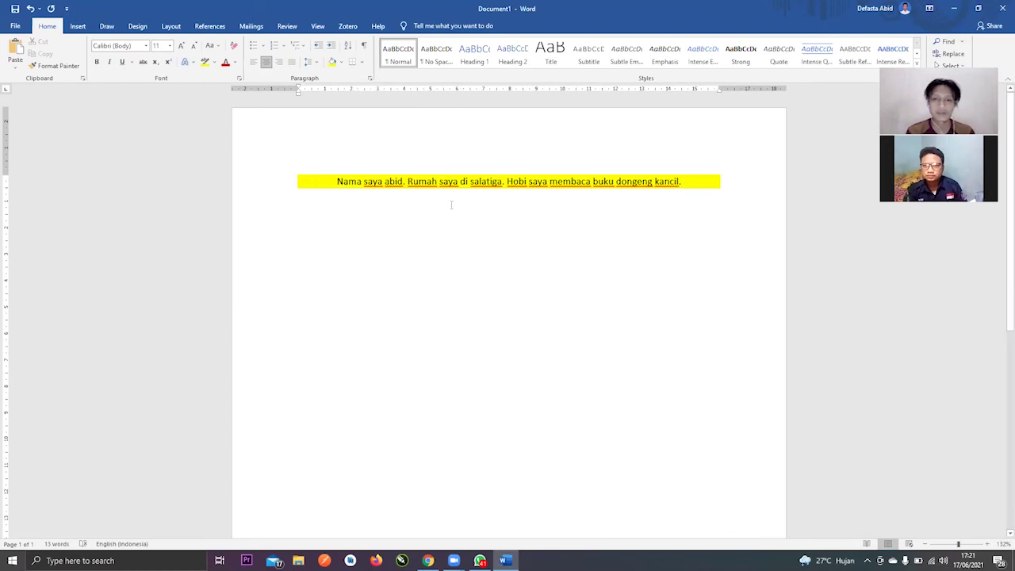
pyautogui.click(293, 188)
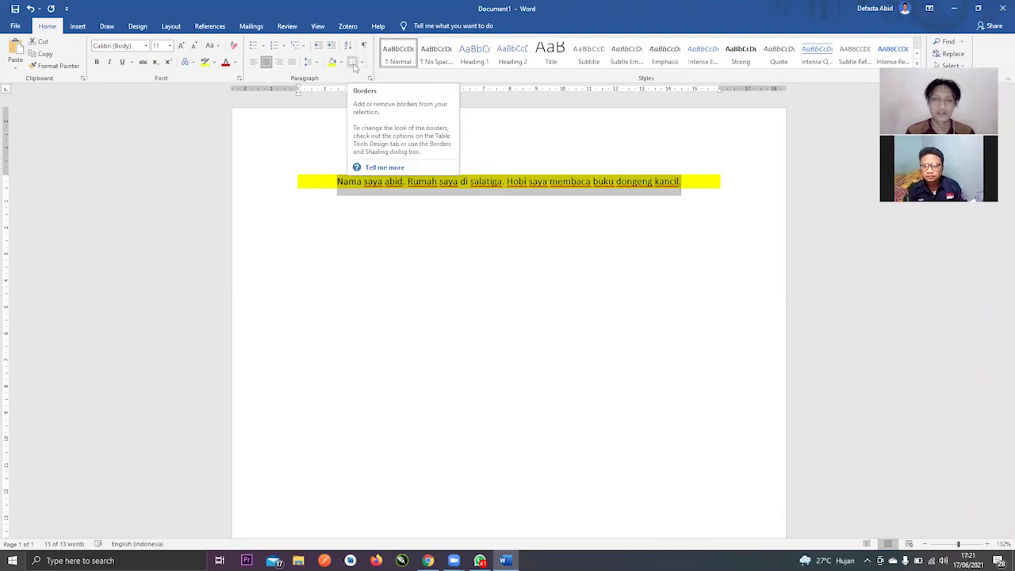
pyautogui.click(353, 64)
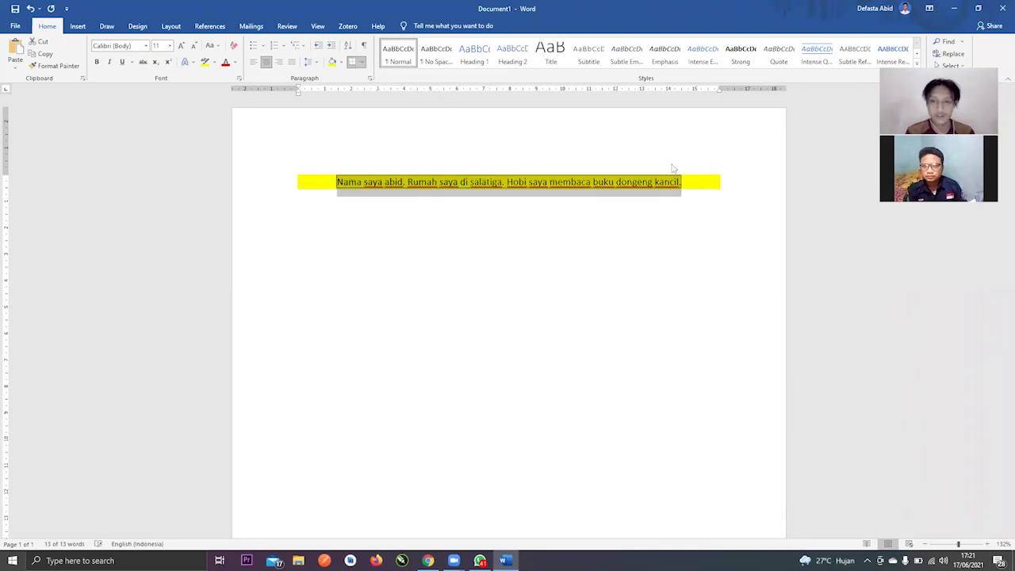
pyautogui.click(683, 178)
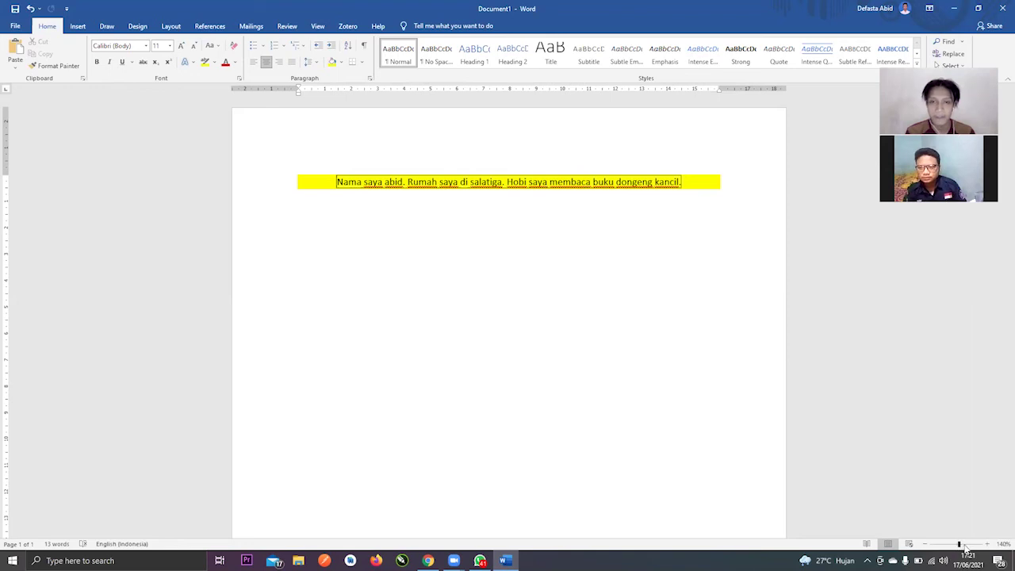
# - Examine the bordered introduction up close and preview the available border types on it, including All Borders and Inside Horizontal Border
pyautogui.moveTo(959, 545); pyautogui.dragTo(965, 546)
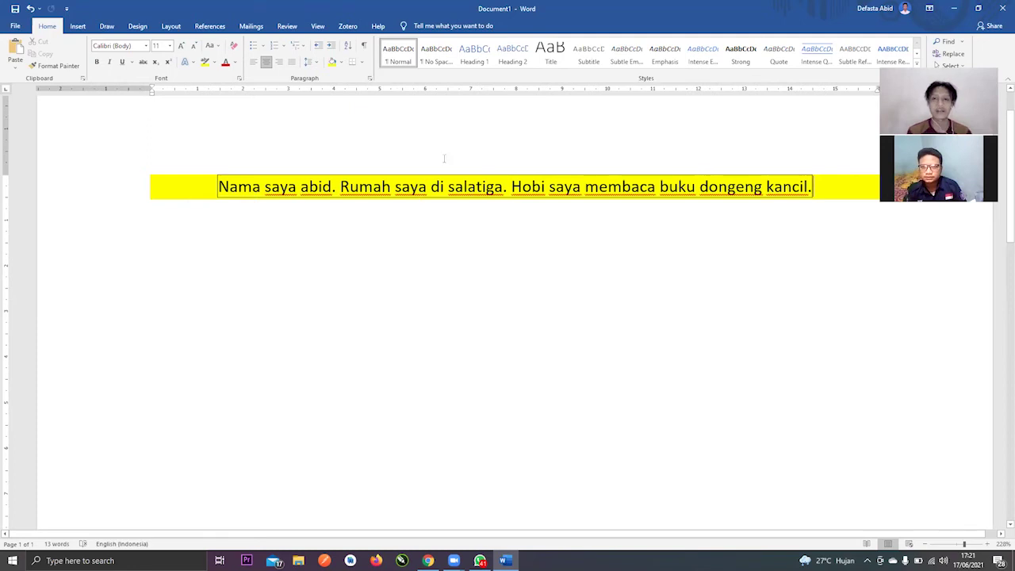
pyautogui.click(363, 62)
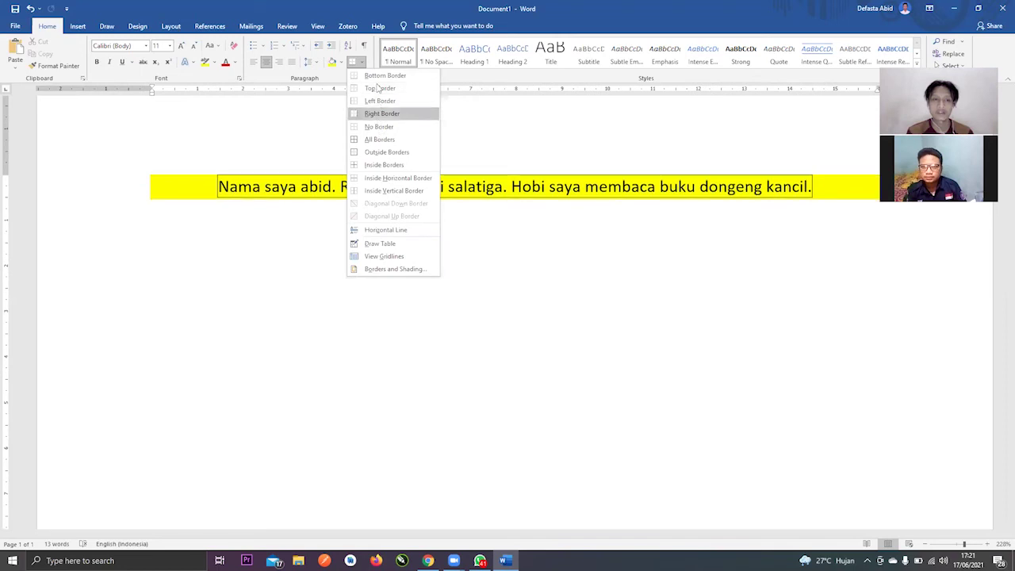
pyautogui.click(828, 195)
pyautogui.moveTo(825, 193); pyautogui.dragTo(167, 176)
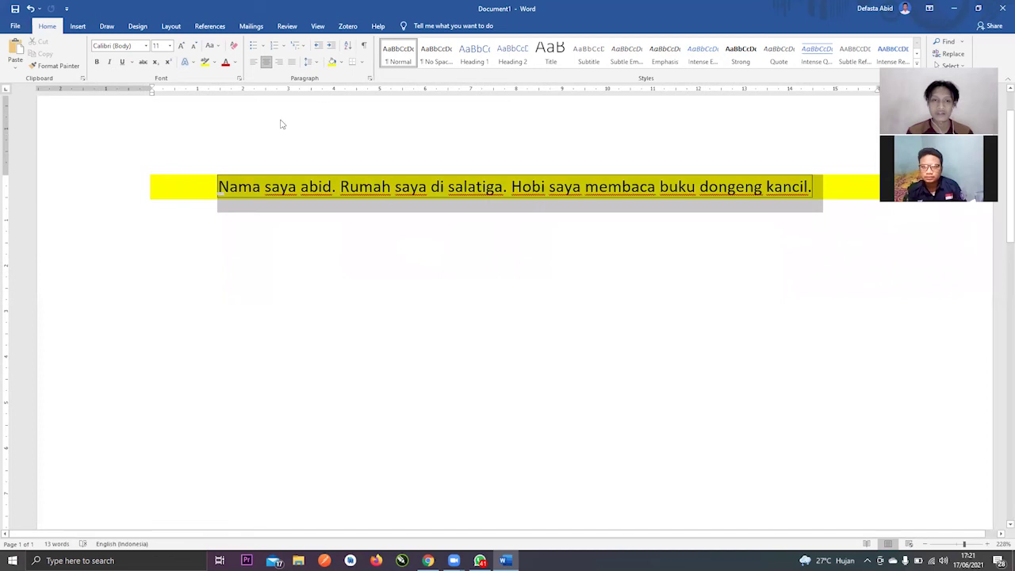
pyautogui.click(361, 62)
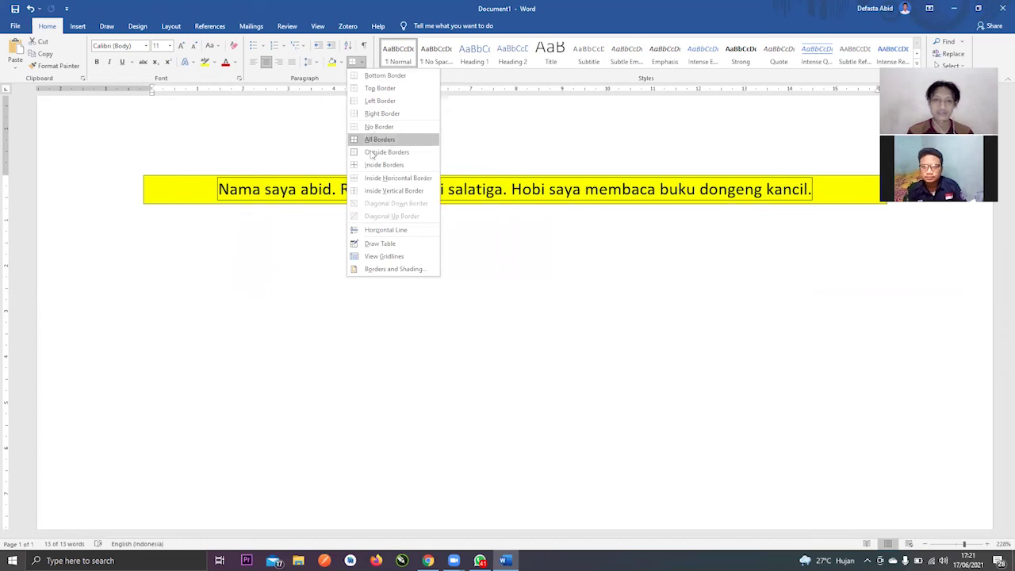
pyautogui.click(426, 179)
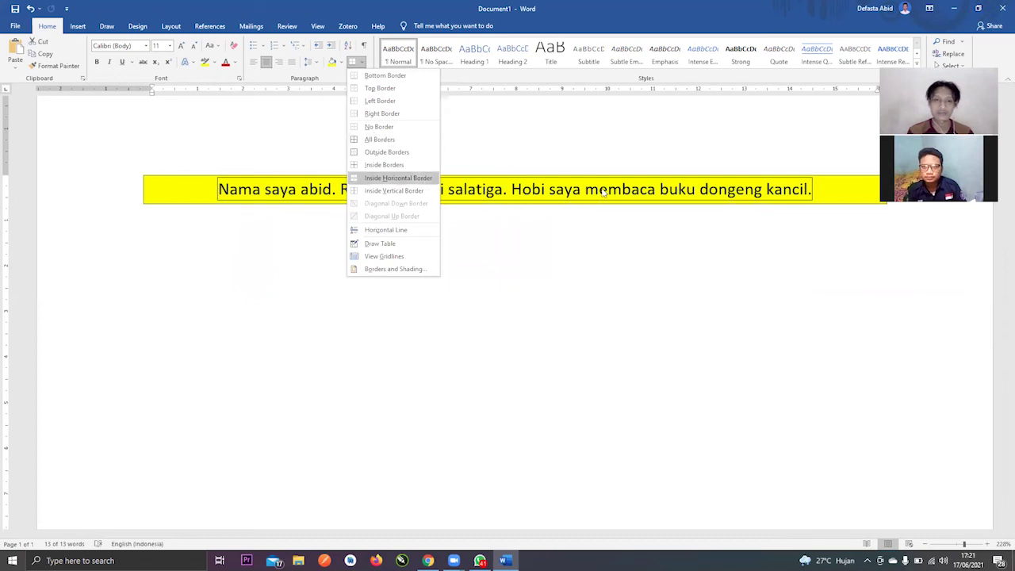
pyautogui.click(822, 192)
pyautogui.click(822, 192)
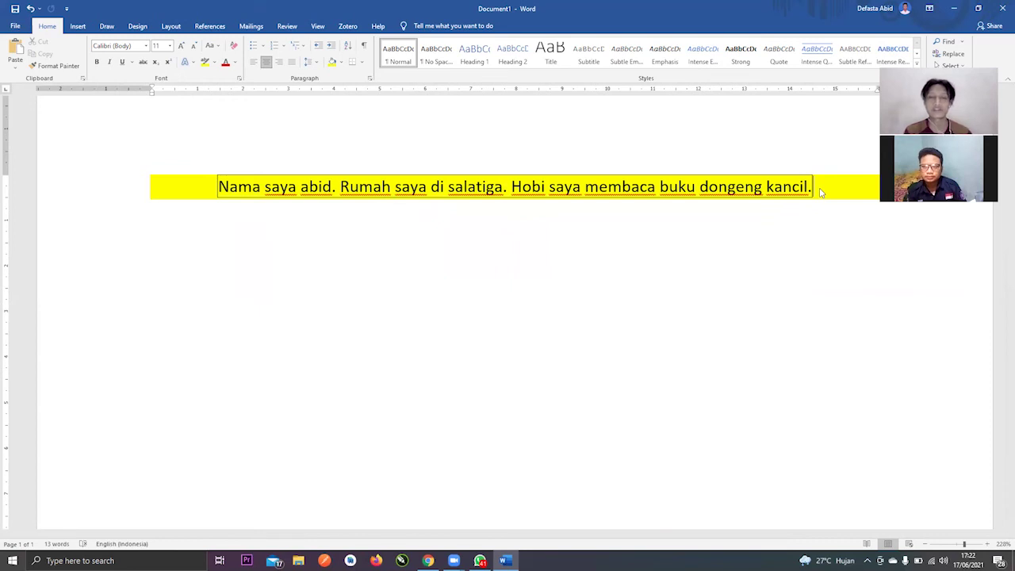
pyautogui.click(363, 63)
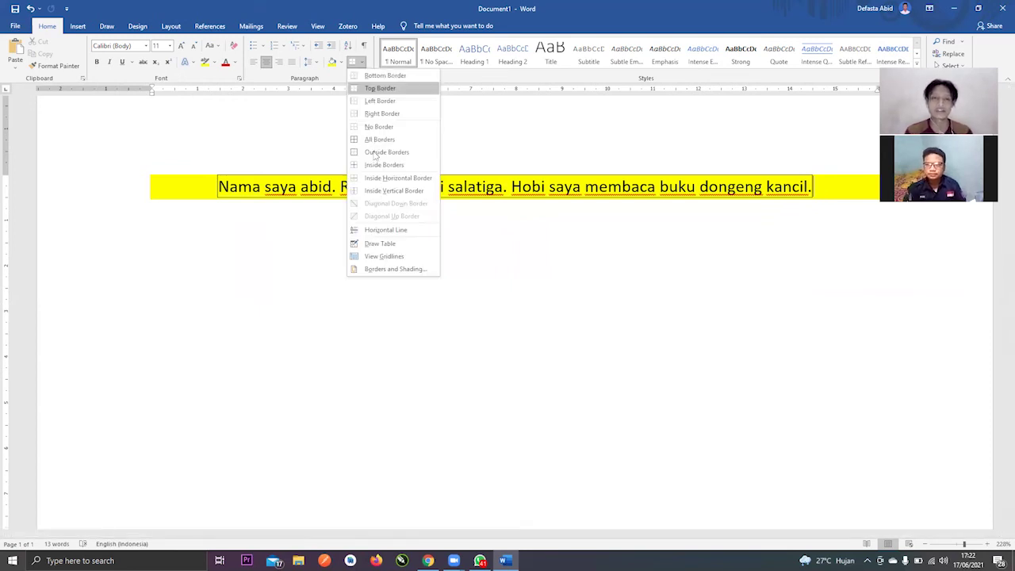
pyautogui.click(828, 186)
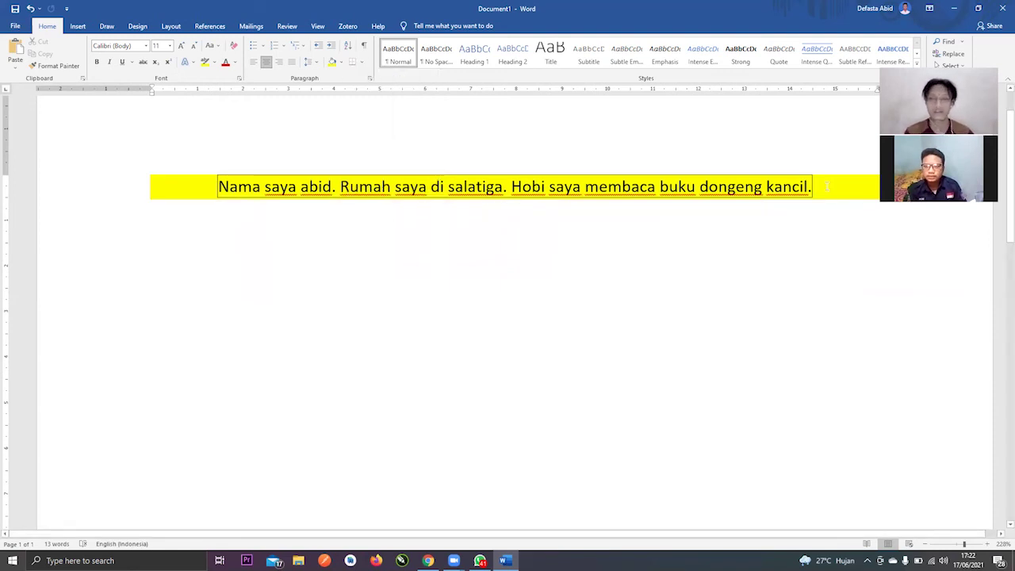
# - Switch to the slideshow to view the Line and Paragraph Spacing slide and return to the Word document
pyautogui.hotkey('alt', 'Tab')
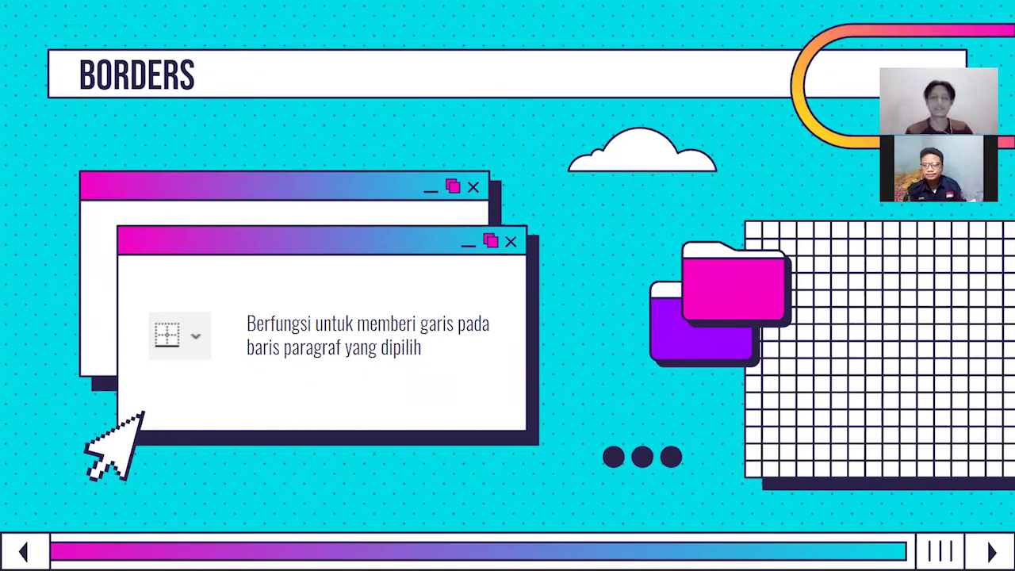
pyautogui.press('Right')
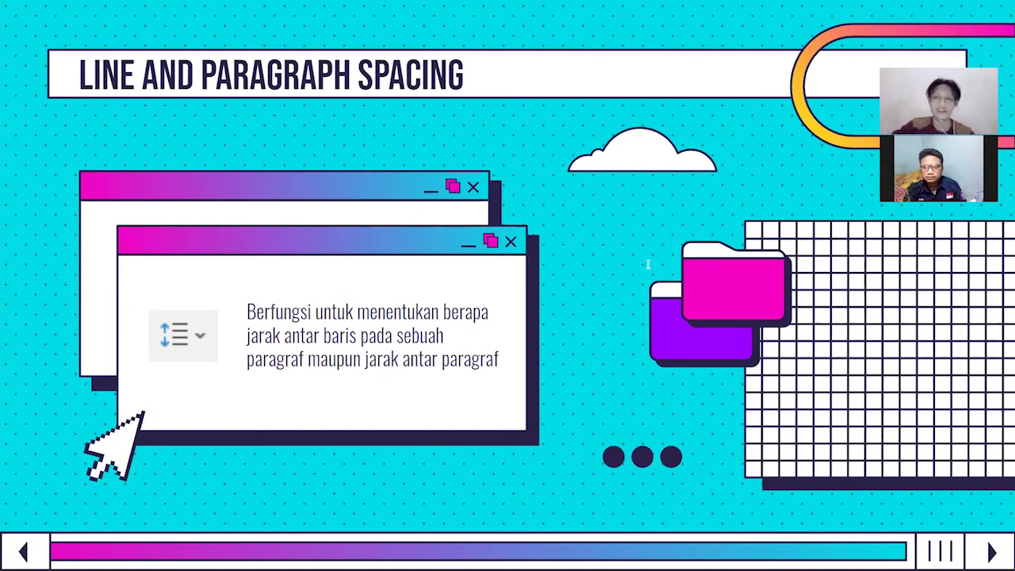
pyautogui.hotkey('alt', 'Tab')
# - Start a new left-aligned paragraph without shading below the yellow introduction paragraph
pyautogui.hotkey('ctrl', 'a')
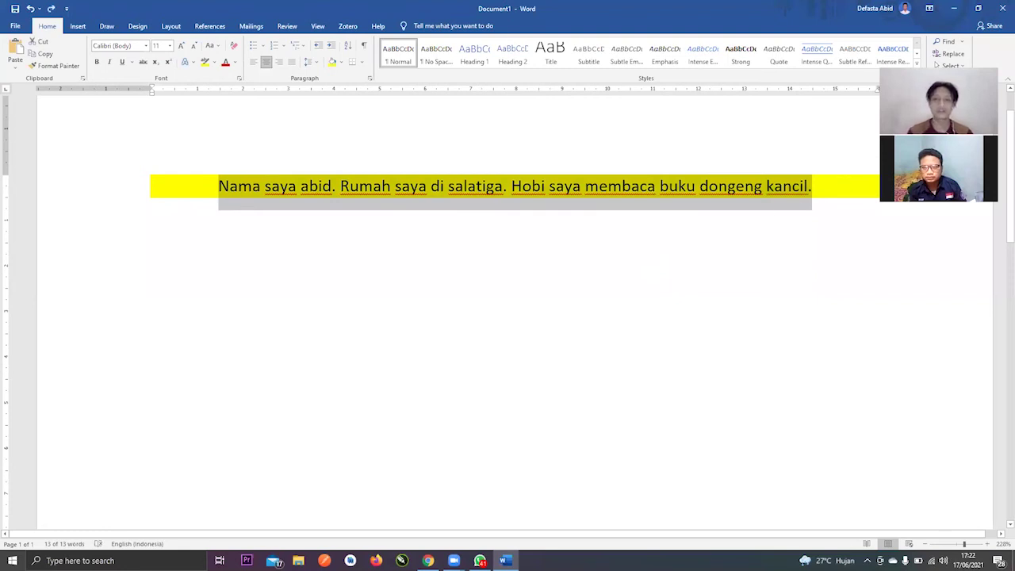
pyautogui.click(813, 186)
pyautogui.press('Return')
pyautogui.click(511, 187)
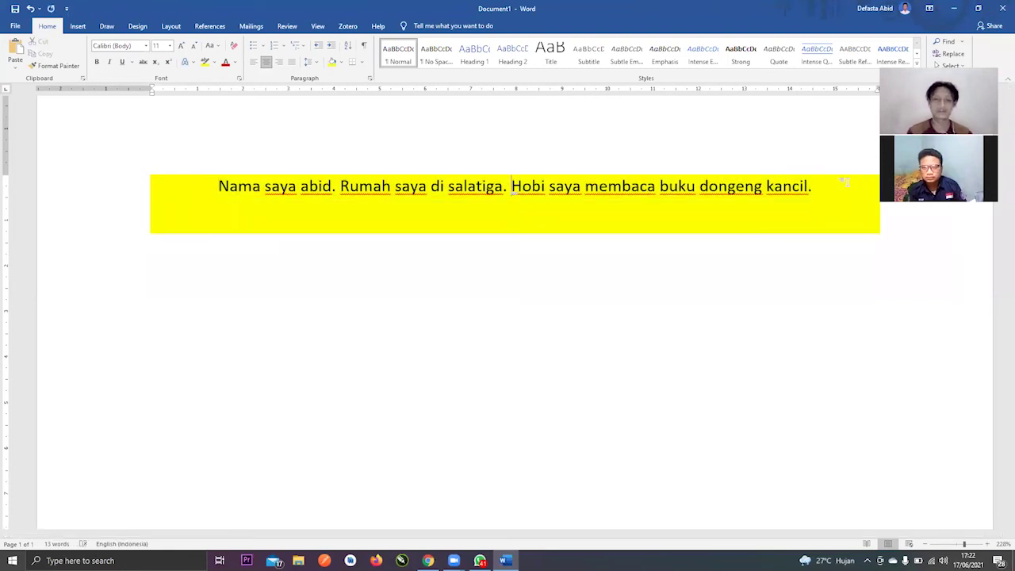
pyautogui.hotkey('ctrl', 'z')
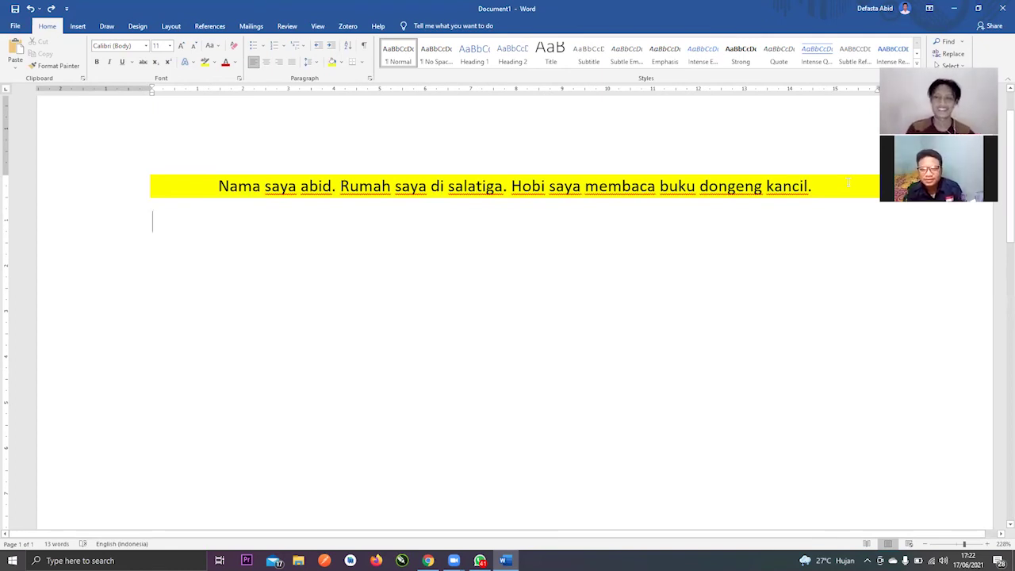
# - Write "Saya bangun pagi. Kemudian sholat subuh" in the new paragraph
pyautogui.write('Saya ')
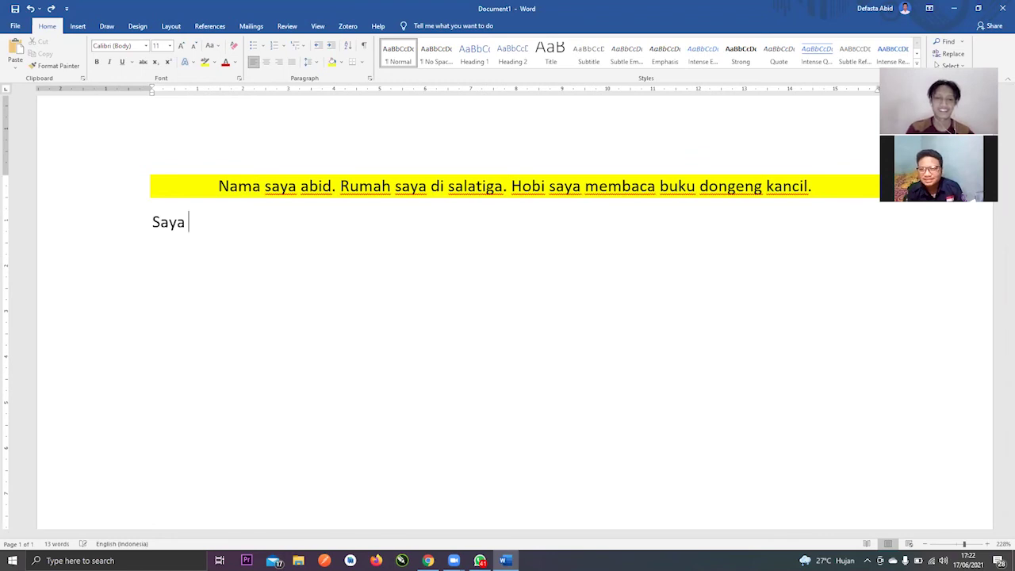
pyautogui.write('bangun pagi. ')
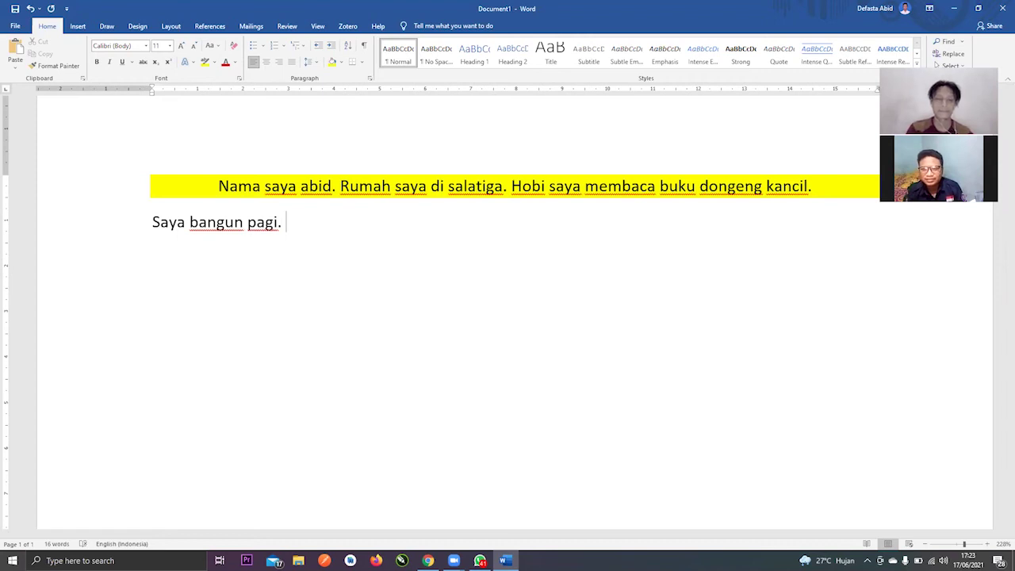
pyautogui.write('Kemudian sholat subuh')
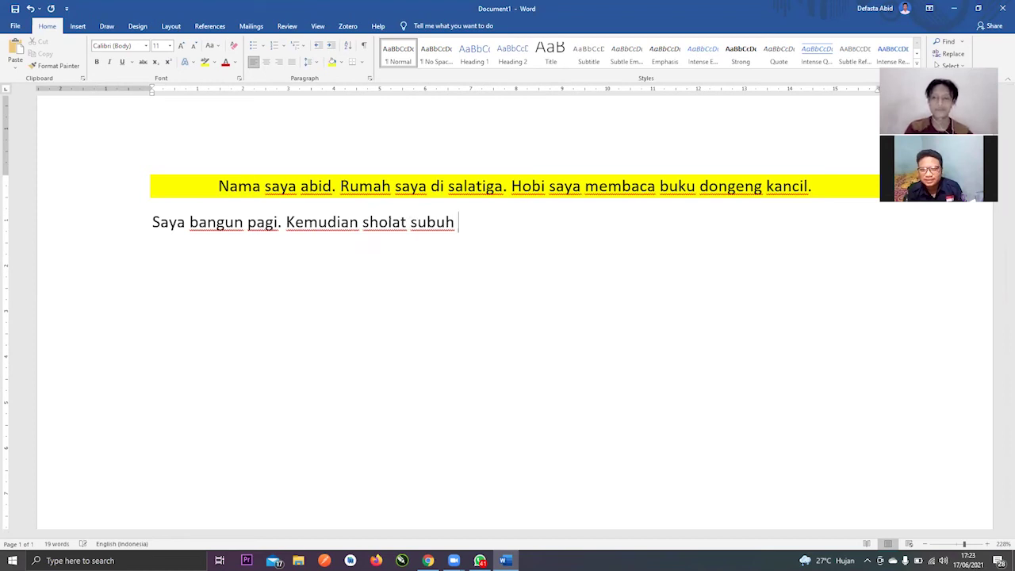
pyautogui.press('BackSpace')
# - End the sentence with a full stop and add "Setelah sholat subuh saya mandi ke rumah nenek."
pyautogui.write('. setea')
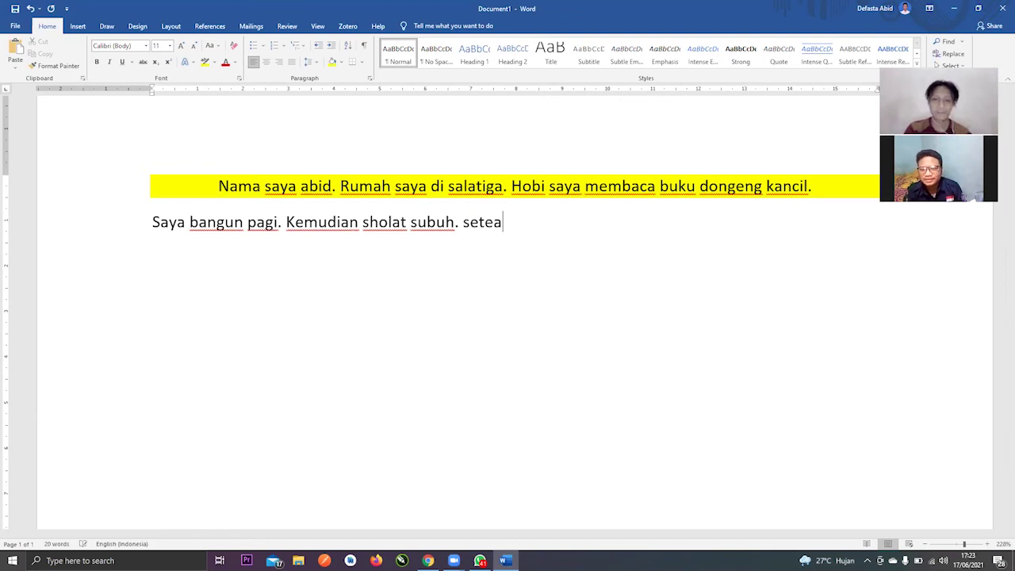
pyautogui.press('BackSpace')
pyautogui.write('lah s')
pyautogui.write('hola')
pyautogui.write('t')
pyautogui.write(' si')
pyautogui.press('BackSpace')
pyautogui.press('BackSpace')
pyautogui.write('ubuh saya ')
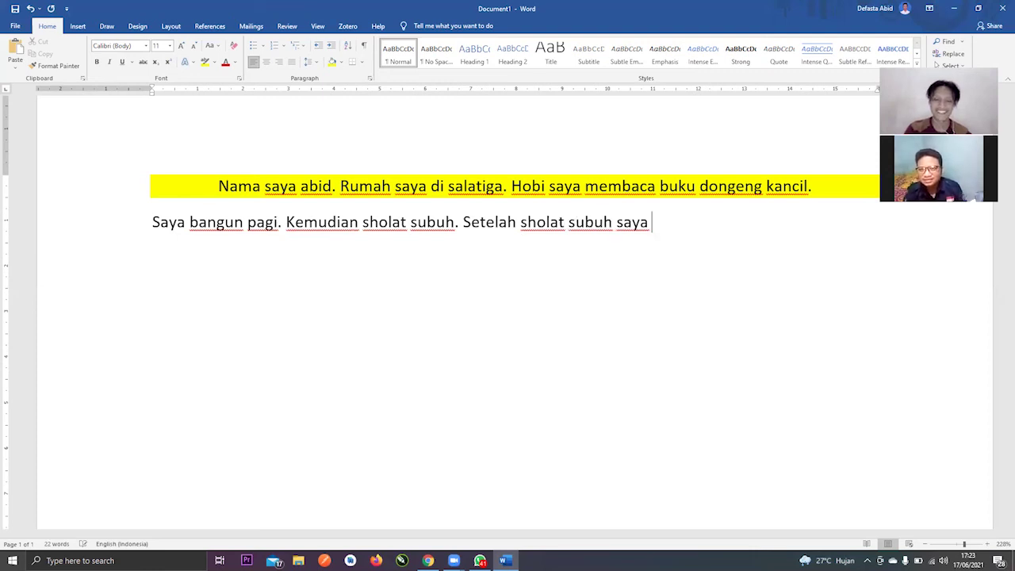
pyautogui.write('mandi ke rumah nenek.')
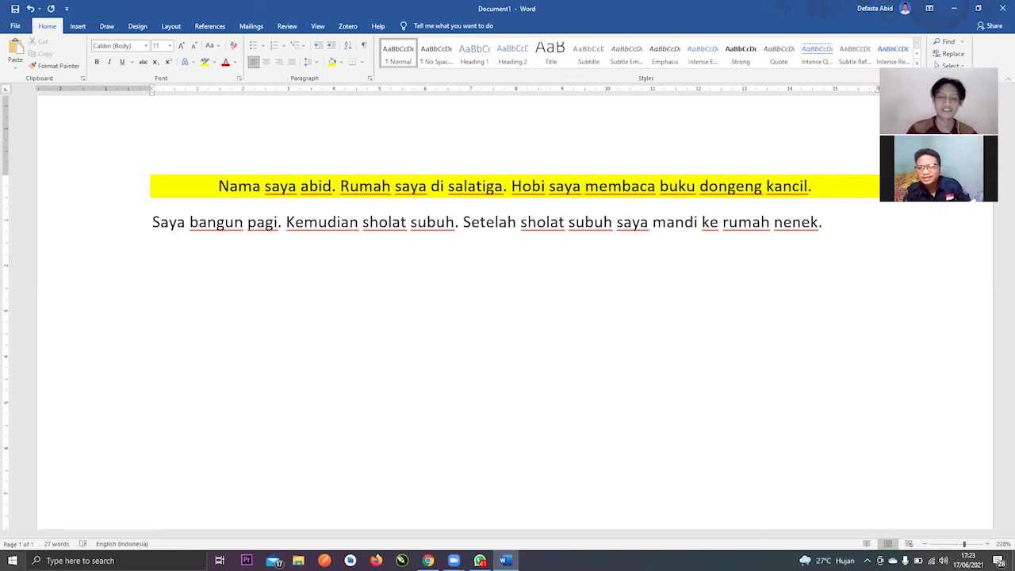
# - Add the sentence "Tidak lupa membawa sabun dan handuk." to the end of the second paragraph
pyautogui.write('Tidak ')
pyautogui.write('lupa ')
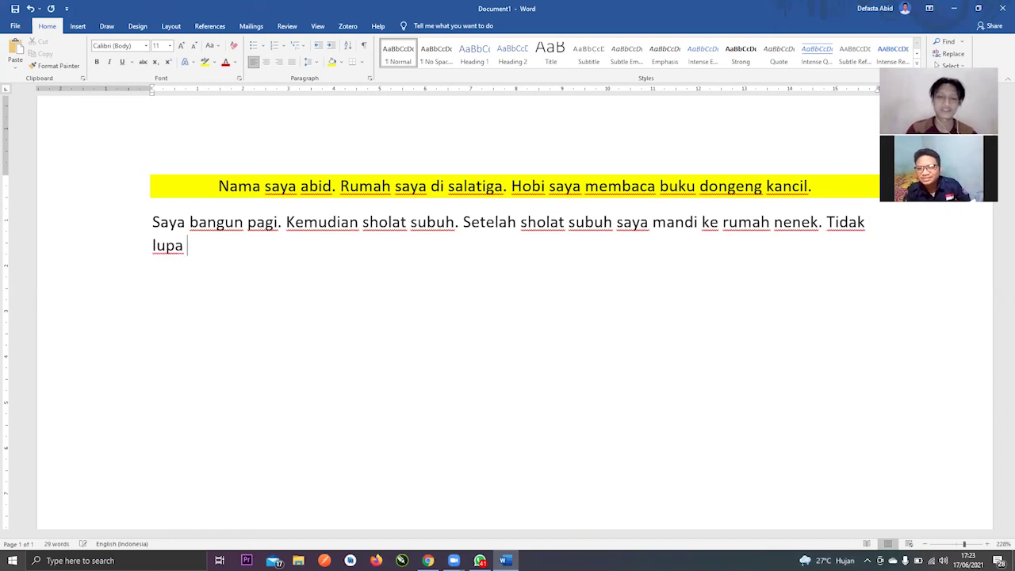
pyautogui.write('membawa sab')
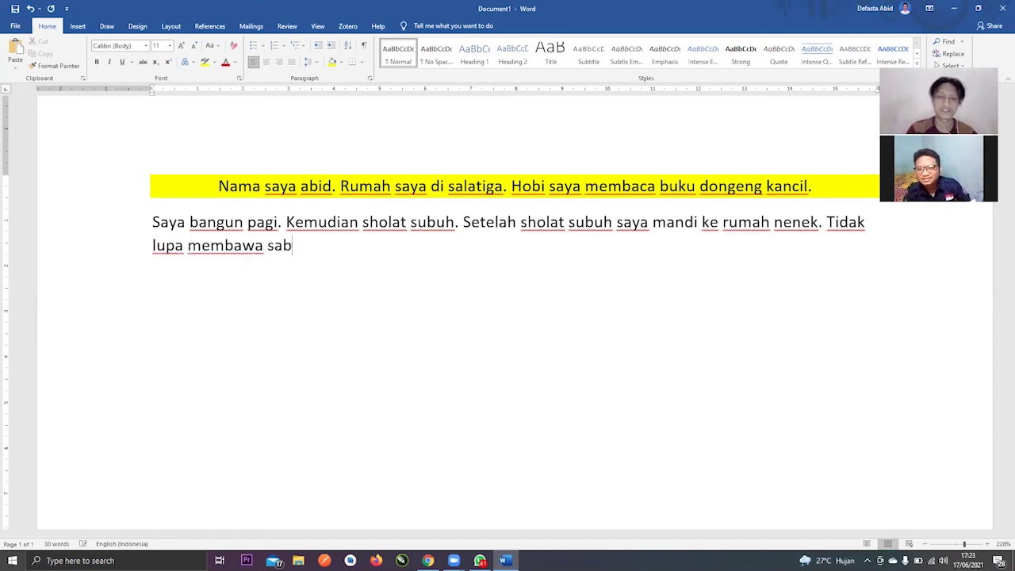
pyautogui.write('un dan handuk.')
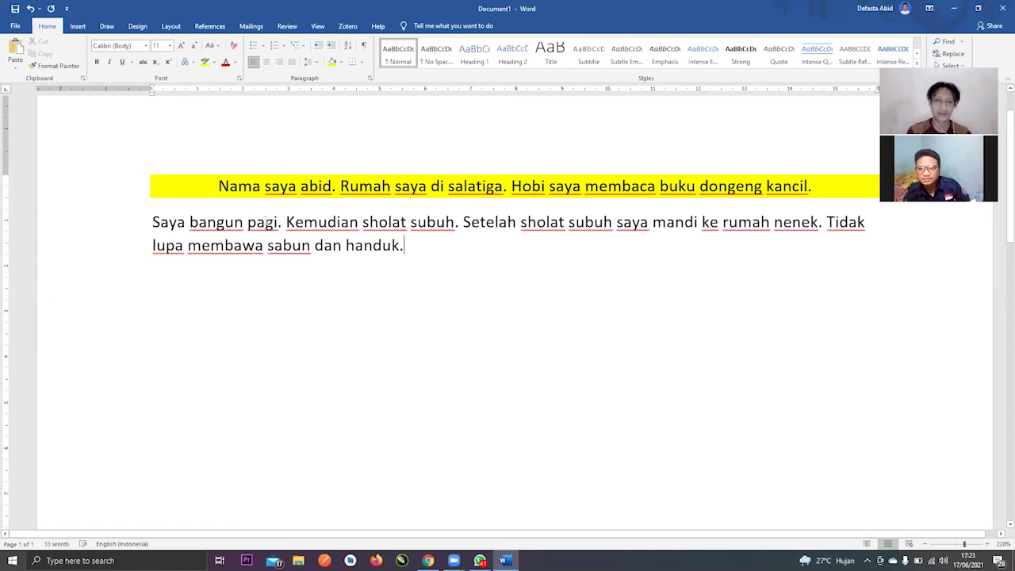
# - Point out the lines of the second paragraph by selecting them, then review the Line and Paragraph Spacing slide and return to Word
pyautogui.moveTo(249, 222); pyautogui.dragTo(354, 223)
pyautogui.moveTo(155, 223); pyautogui.dragTo(984, 217)
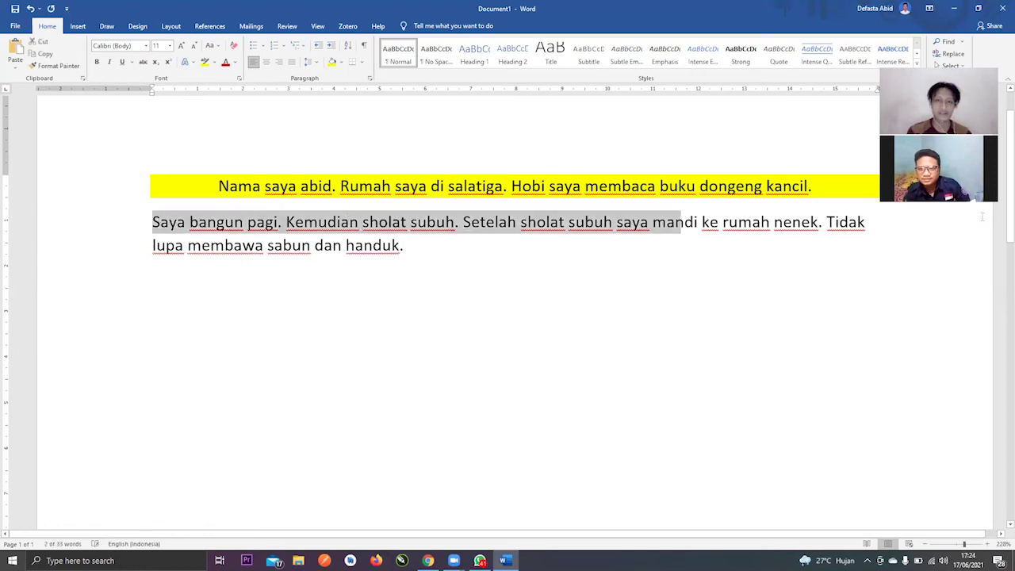
pyautogui.click(411, 252)
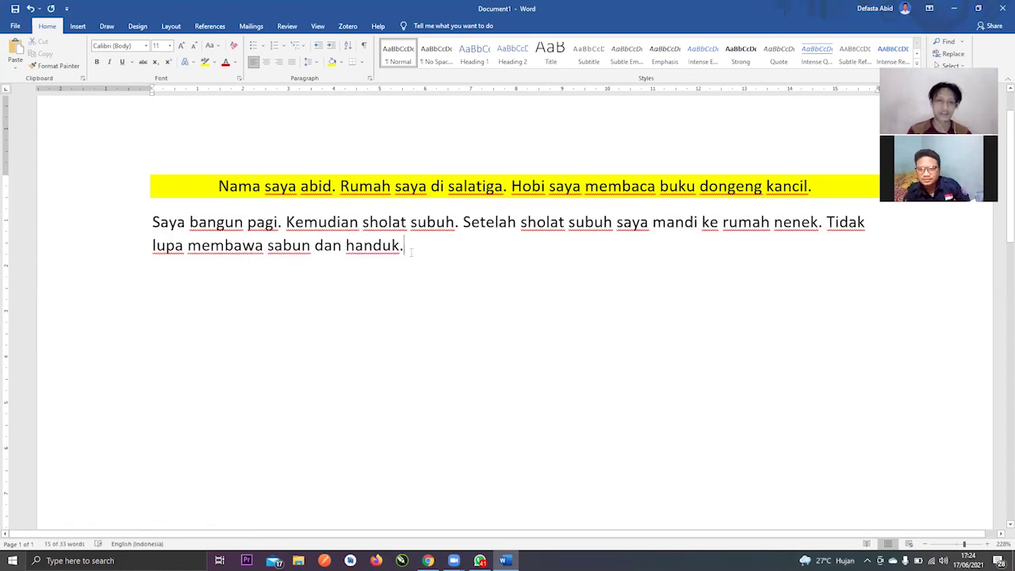
pyautogui.keyDown('shift'); pyautogui.click(187, 245); pyautogui.keyUp('shift')
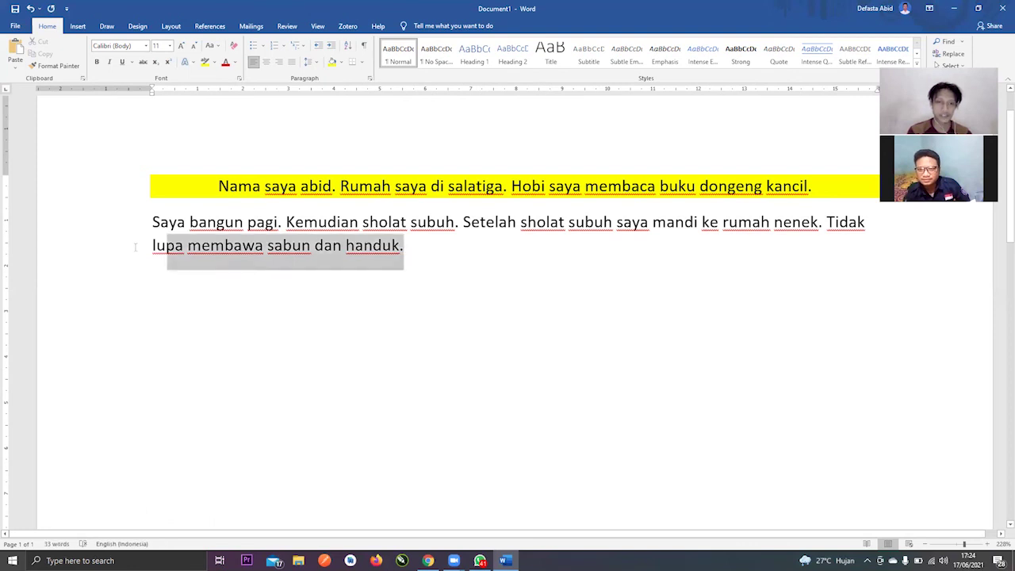
pyautogui.click(411, 237)
pyautogui.hotkey('alt', 'Tab')
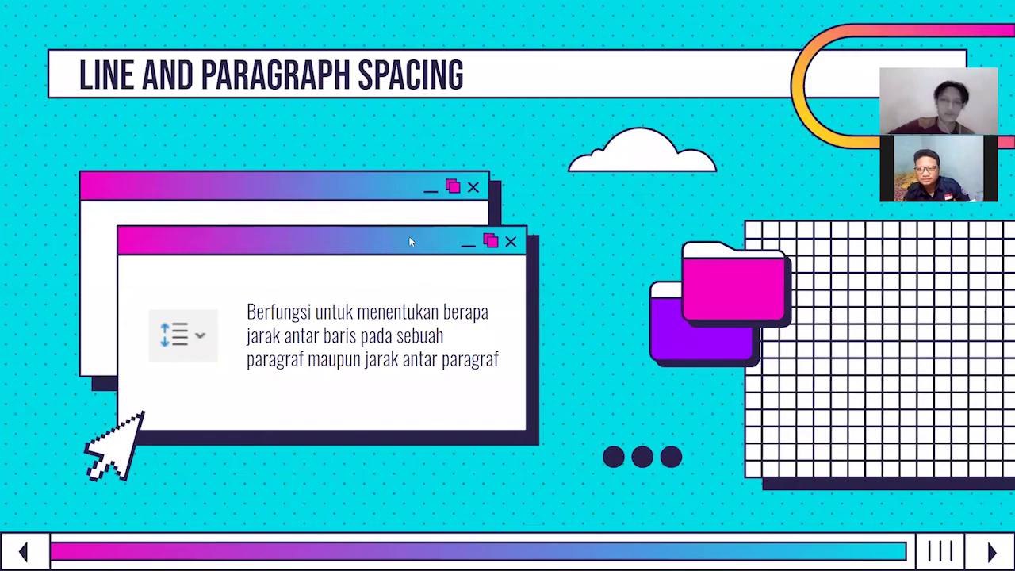
pyautogui.hotkey('alt', 'Tab')
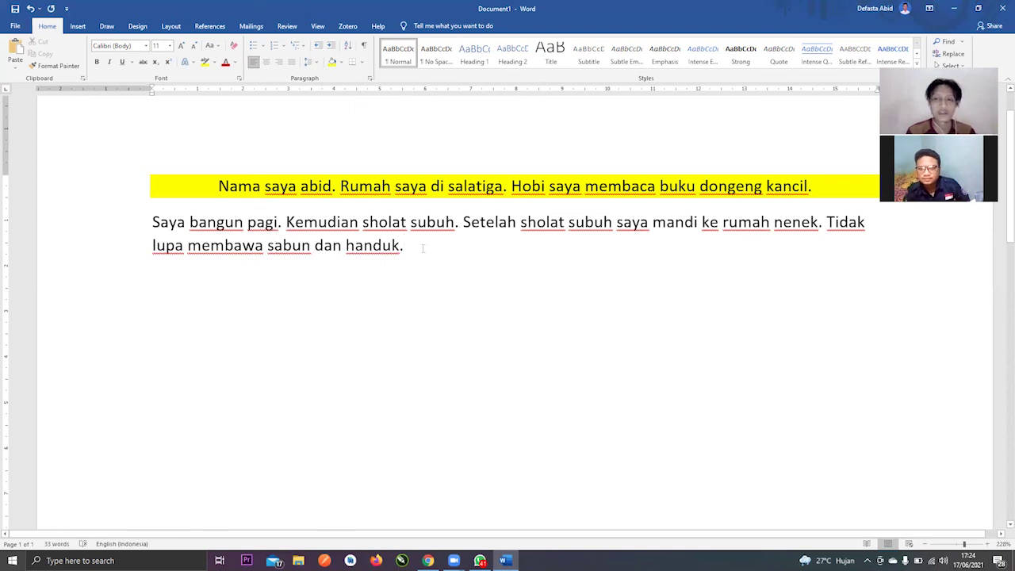
# - Set the line spacing of the whole second paragraph to 2,0
pyautogui.keyDown('shift'); pyautogui.click(188, 248); pyautogui.keyUp('shift')
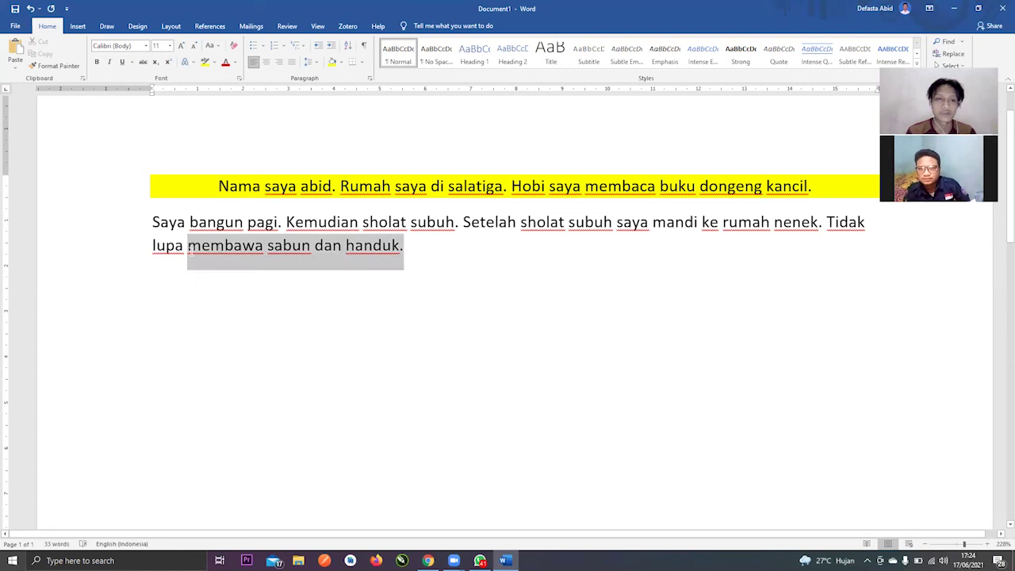
pyautogui.doubleClick(139, 230)
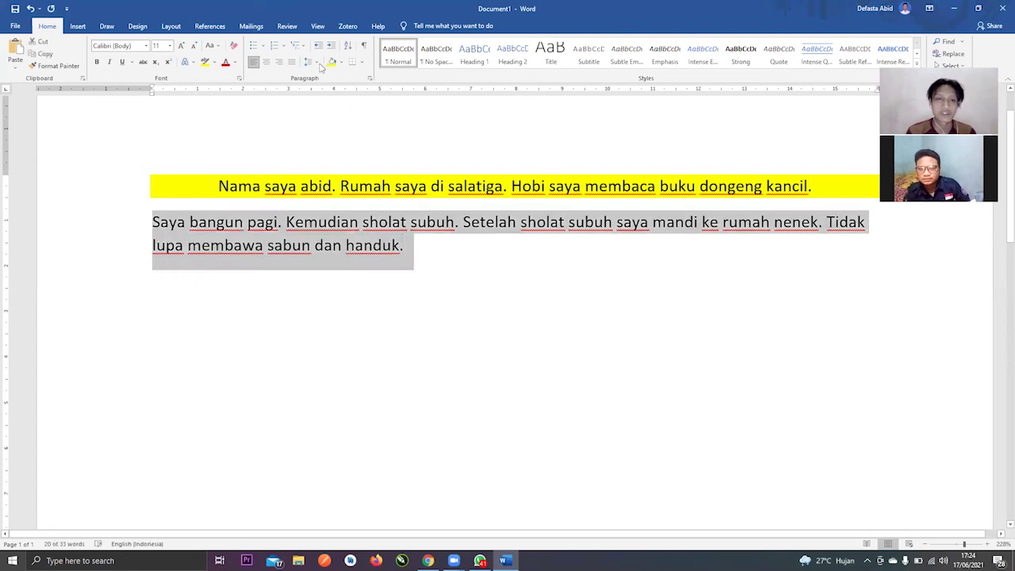
pyautogui.click(318, 65)
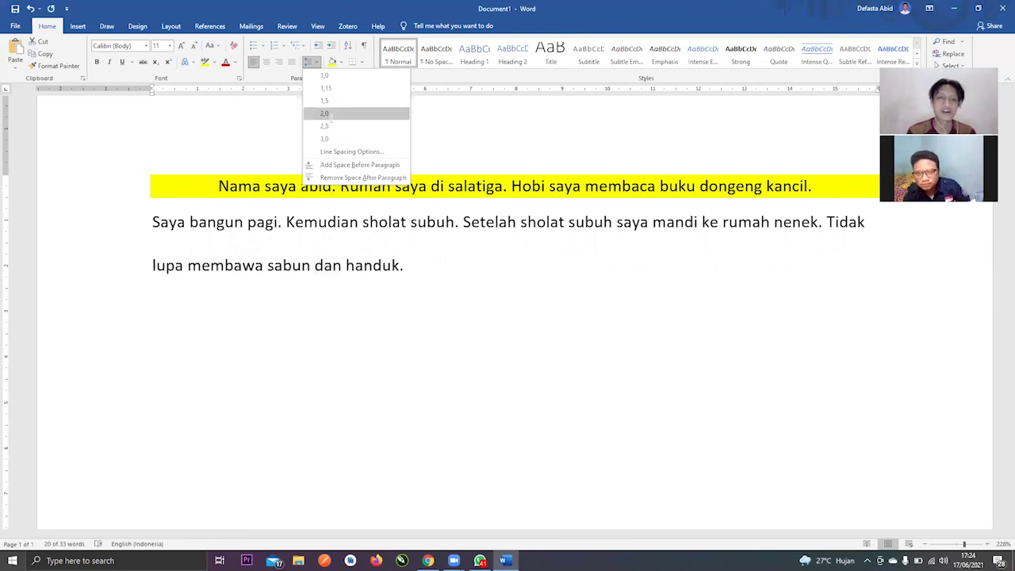
pyautogui.click(332, 119)
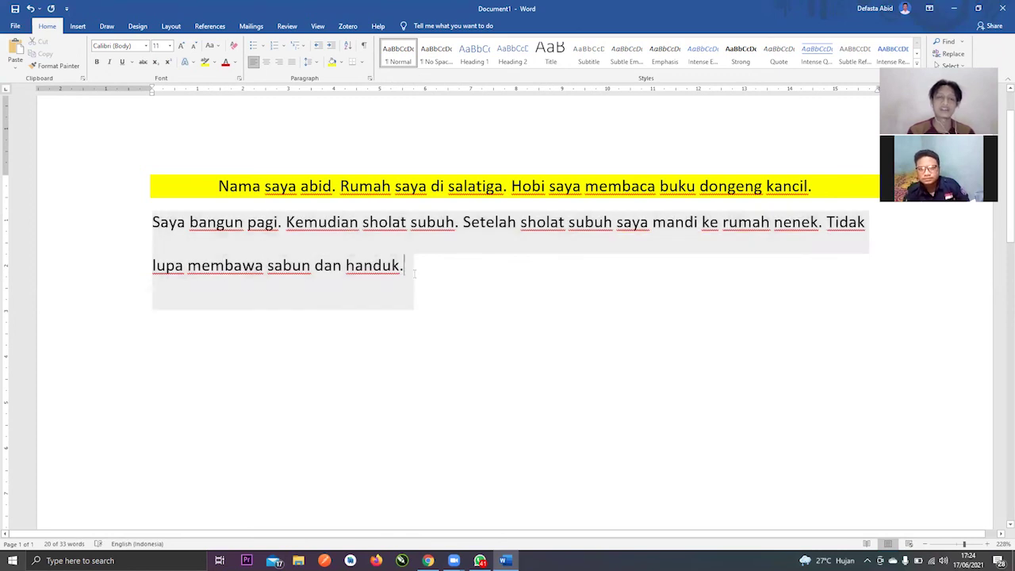
pyautogui.click(414, 274)
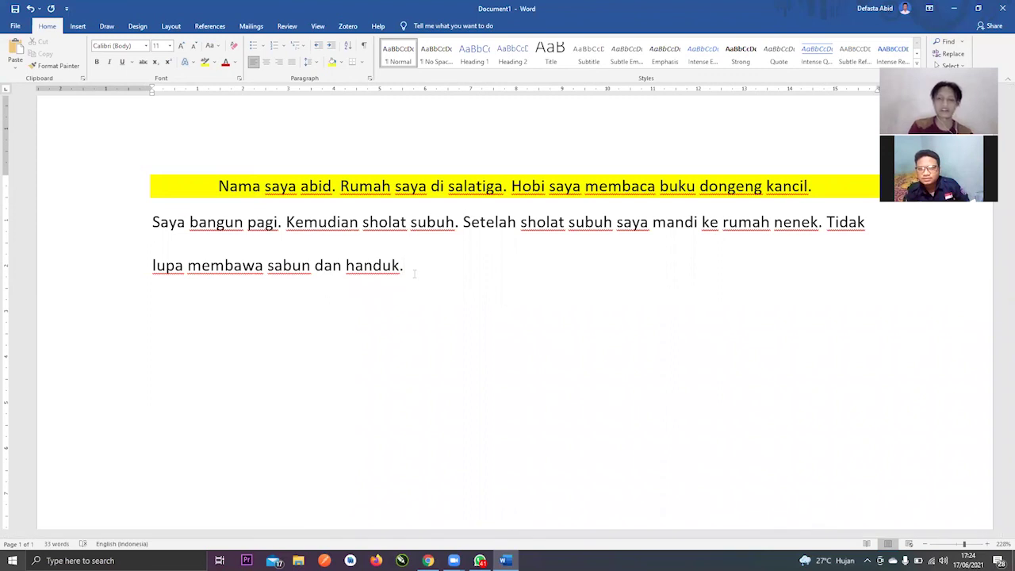
# - Continue the double-spaced paragraph with "Habis mandi ku tolong ibu." and begin the sentence that follows it
pyautogui.write('Habis ')
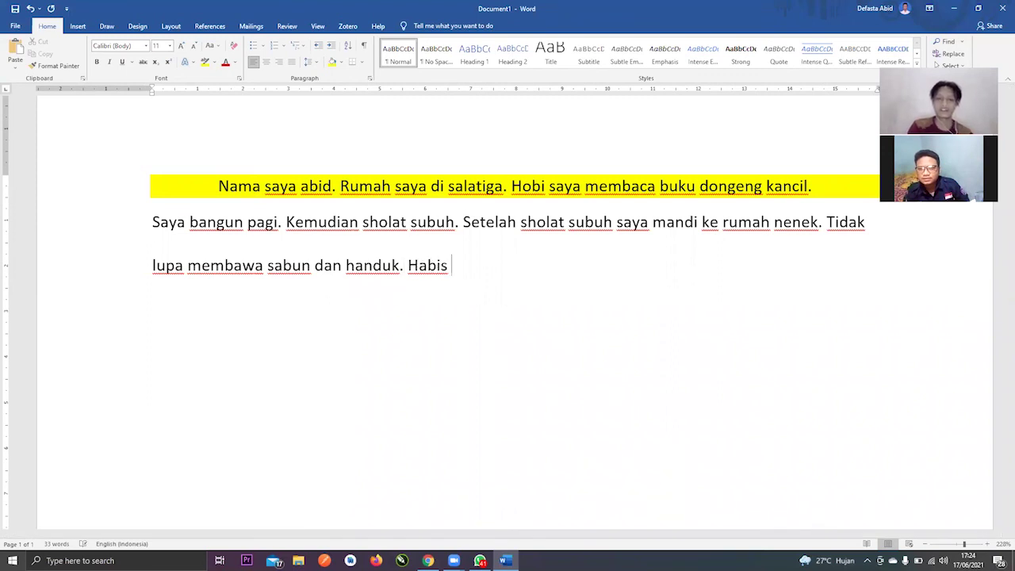
pyautogui.write('mandi kut')
pyautogui.press('BackSpace')
pyautogui.press('BackSpace')
pyautogui.write('tolong ibu. members')
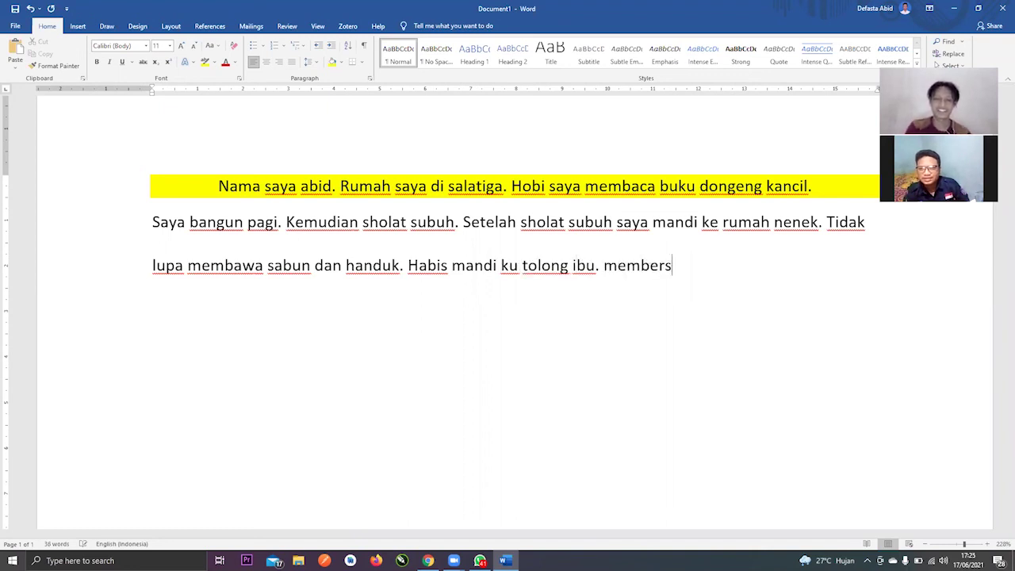
# - Complete the text after "ibu." so that it reads "Membersihkan kendang ayam. Ayamnya milik pakdhe"
pyautogui.write('ihkan')
pyautogui.write('at')
pyautogui.press('BackSpace')
pyautogui.press('BackSpace')
pyautogui.press('BackSpace')
pyautogui.press('BackSpace')
pyautogui.press('BackSpace')
pyautogui.press('BackSpace')
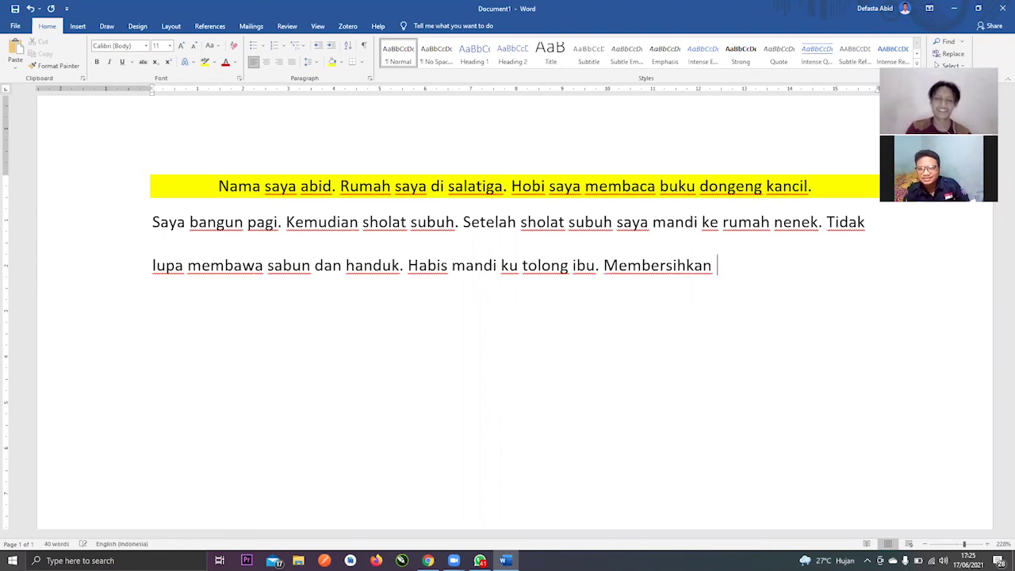
pyautogui.write('kan kendang ayam. Ayam')
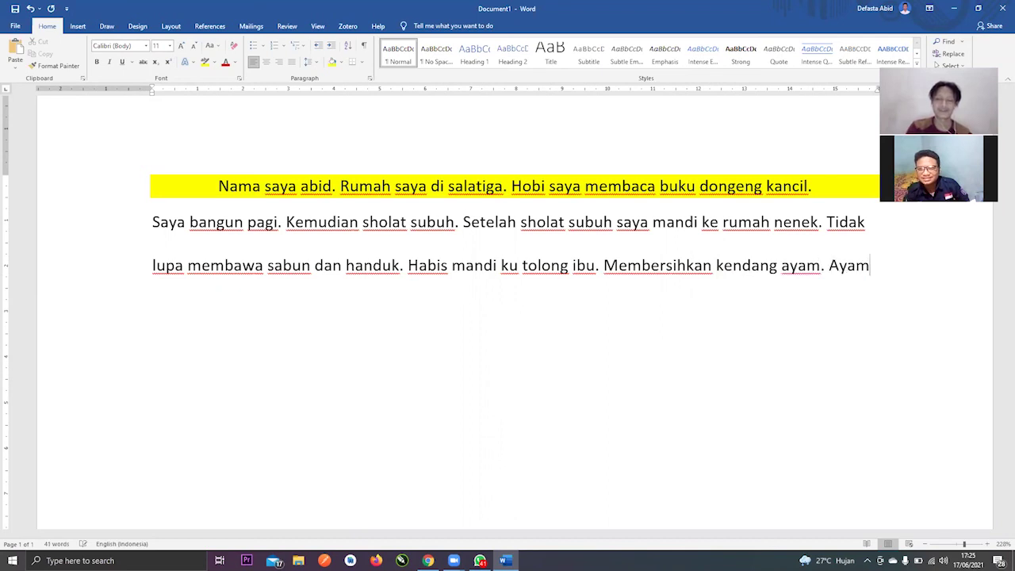
pyautogui.write('nya milik pakdhe')
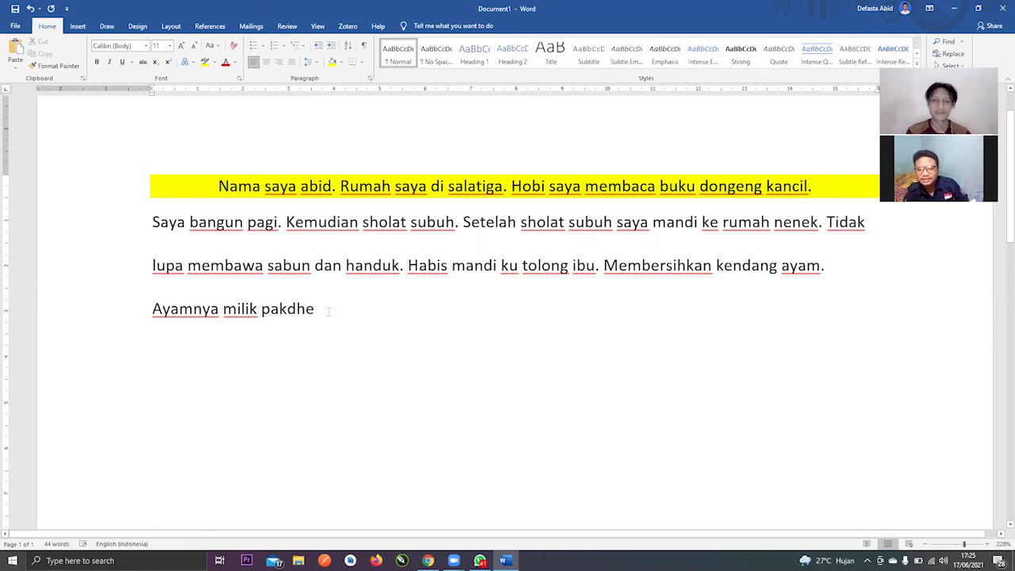
# - Align the whole second paragraph to the right
pyautogui.moveTo(223, 279); pyautogui.dragTo(154, 226)
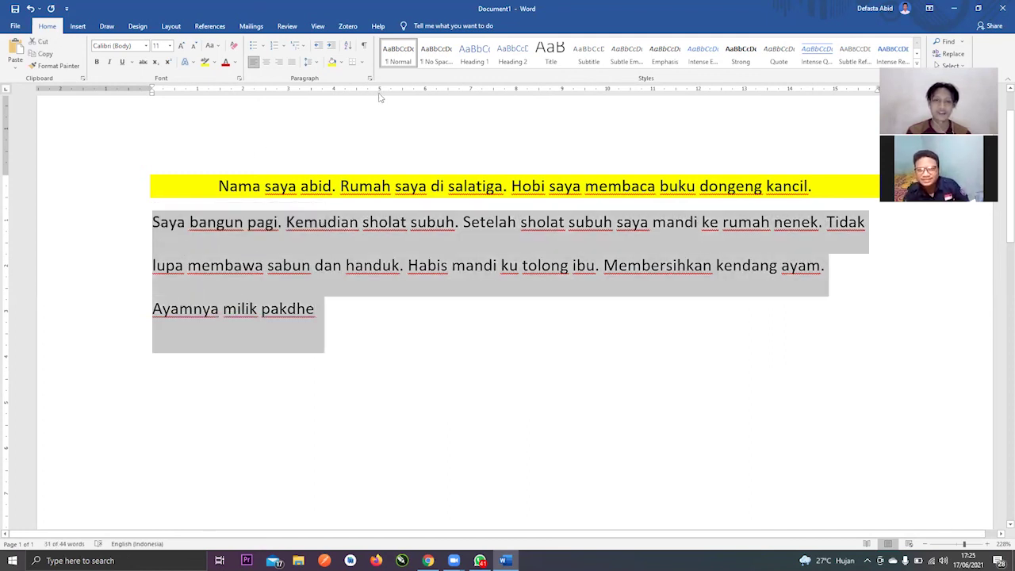
pyautogui.click(279, 63)
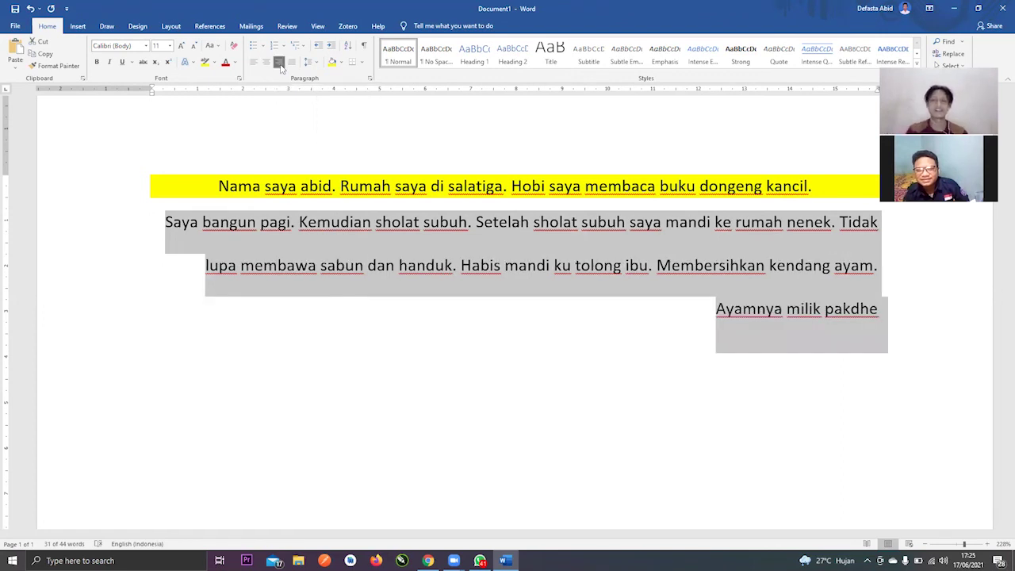
pyautogui.click(788, 276)
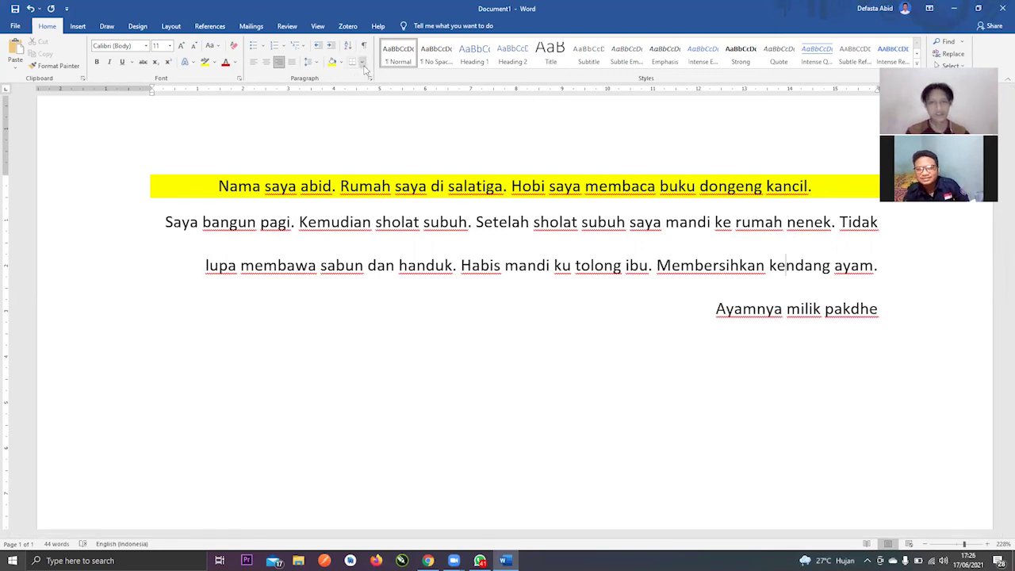
# - Place the cursor in the yellow-shaded introduction paragraph
pyautogui.click(632, 186)
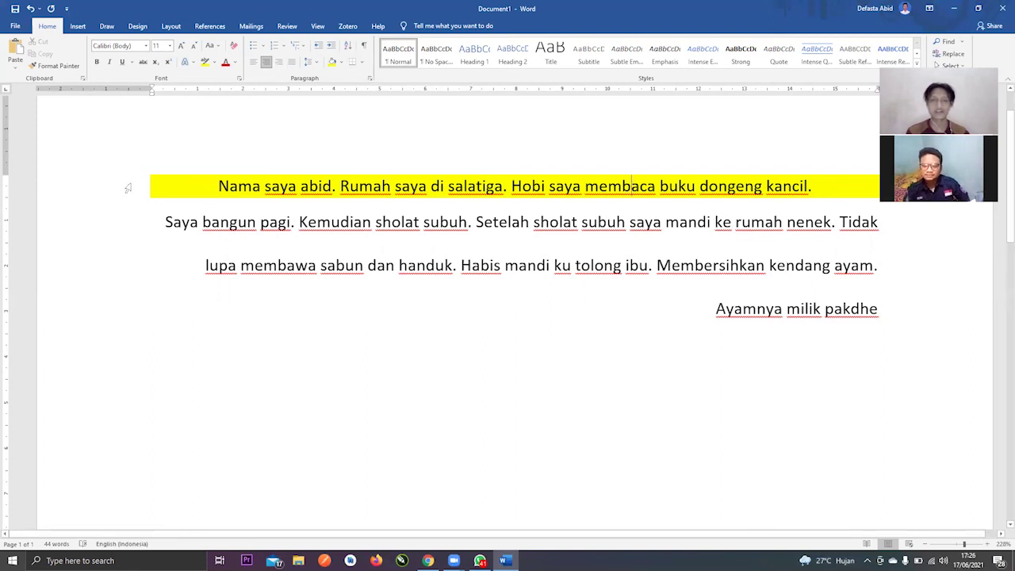